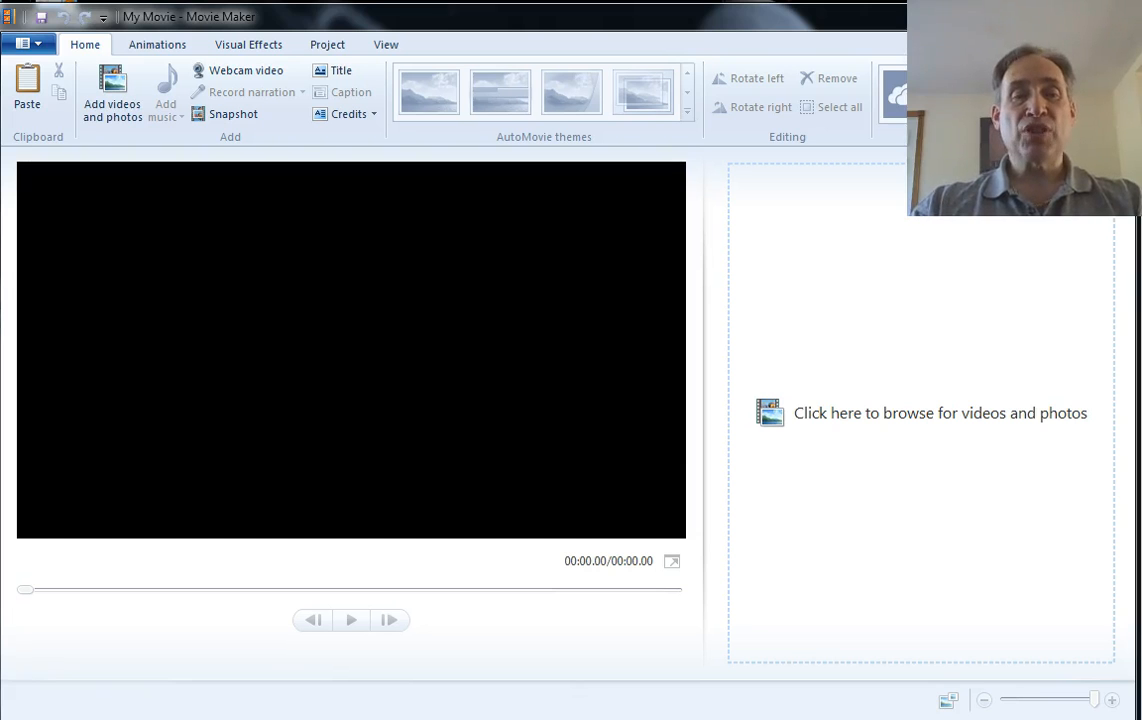
Add the video en-bridge-edit1.mp4 from the 0-moviemaker folder to the storyboard
{"action": "key", "text": "alt+Tab"}
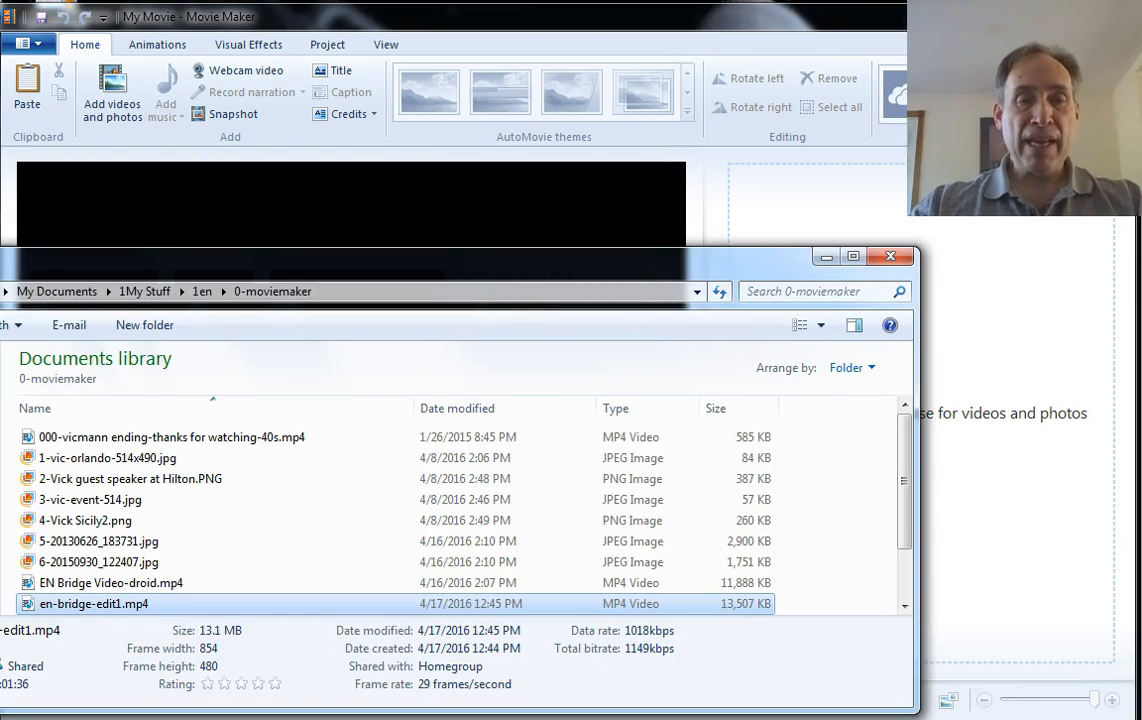
{"action": "left_click", "coordinate": [70, 583], "text": "ctrl"}
{"action": "left_click_drag", "start_coordinate": [68, 605], "coordinate": [998, 287]}
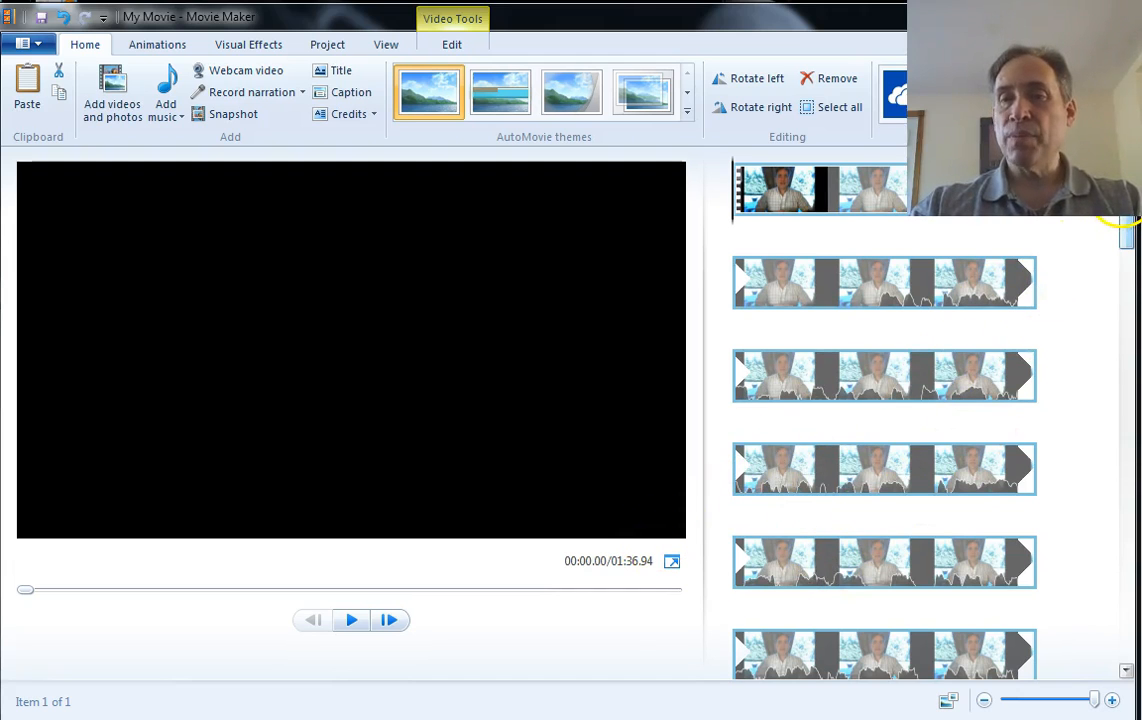
Split the video clip at 00:45.00
{"action": "left_click_drag", "start_coordinate": [1127, 194], "coordinate": [1102, 341]}
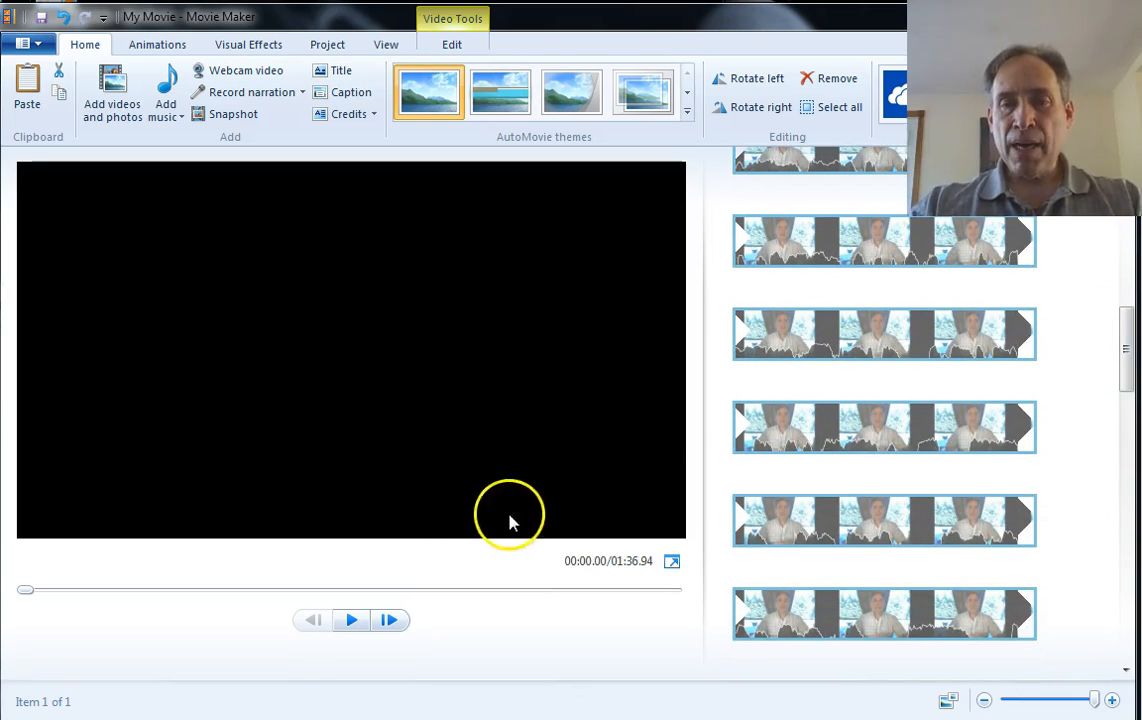
{"action": "left_click", "coordinate": [873, 367]}
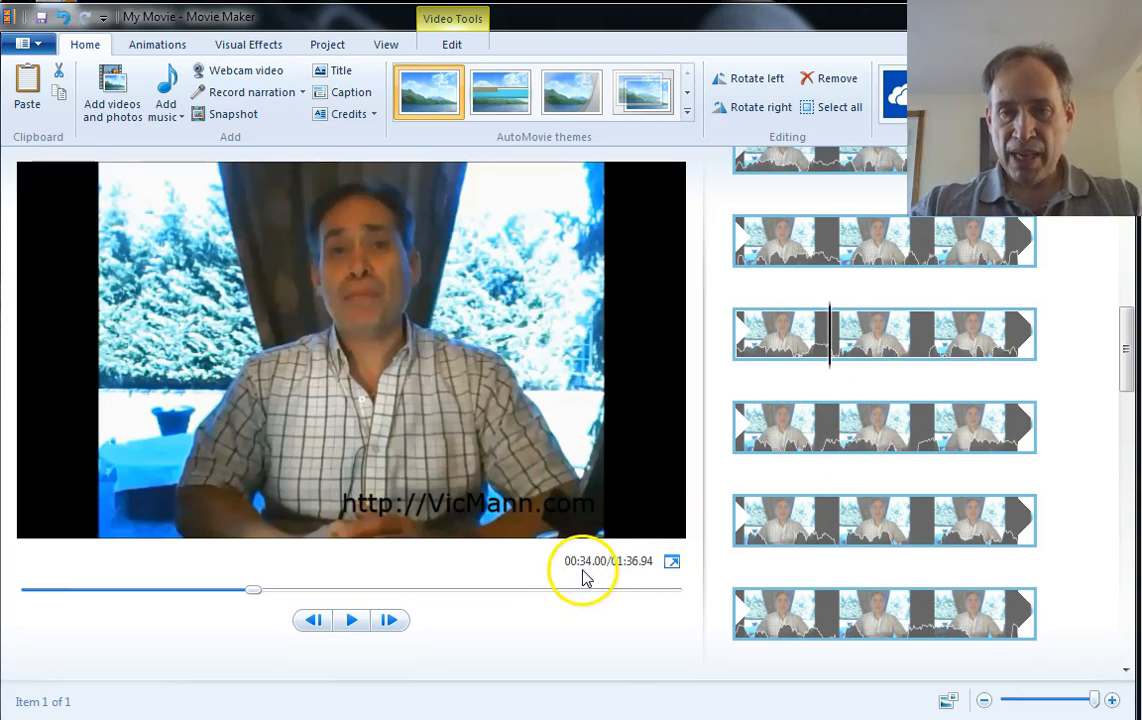
{"action": "double_click", "coordinate": [737, 450]}
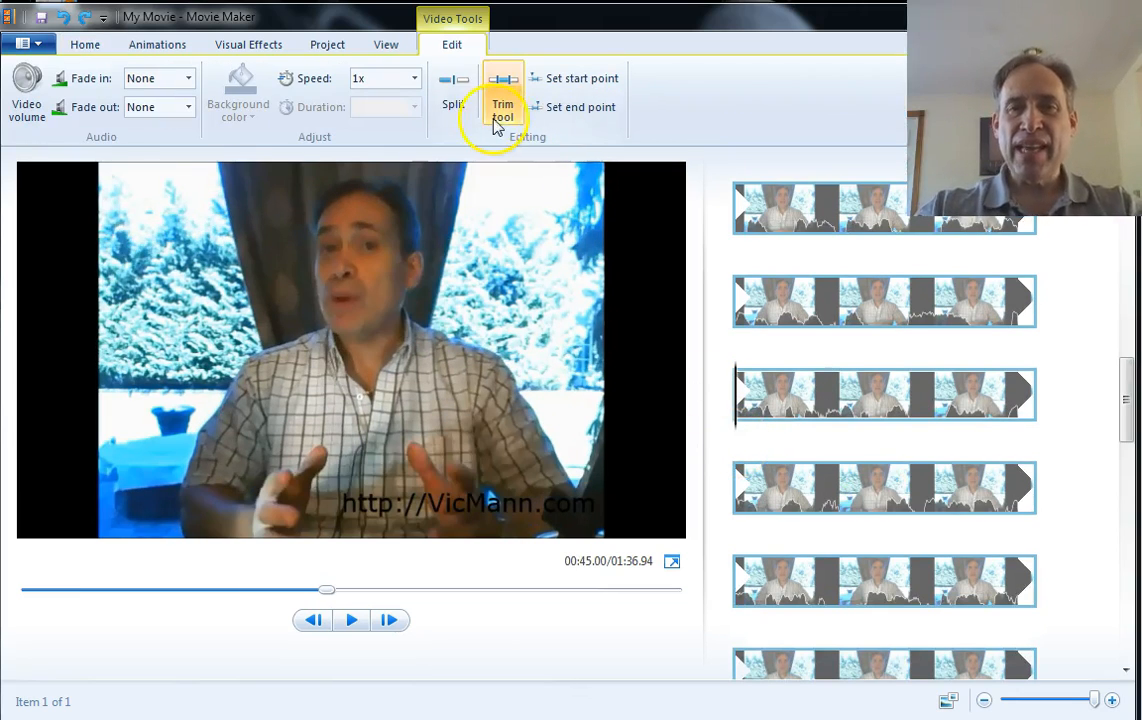
{"action": "left_click", "coordinate": [455, 110]}
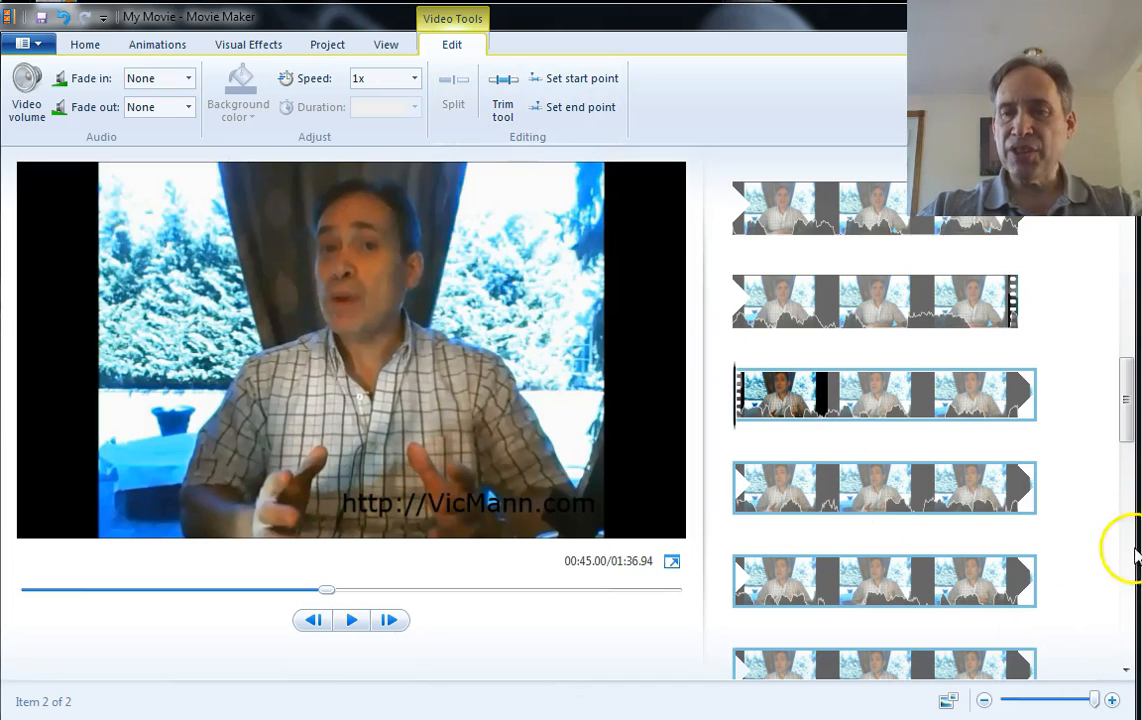
Split the second part of the clip at 00:55.00
{"action": "left_click_drag", "start_coordinate": [1121, 421], "coordinate": [1117, 444]}
{"action": "left_click", "coordinate": [835, 546]}
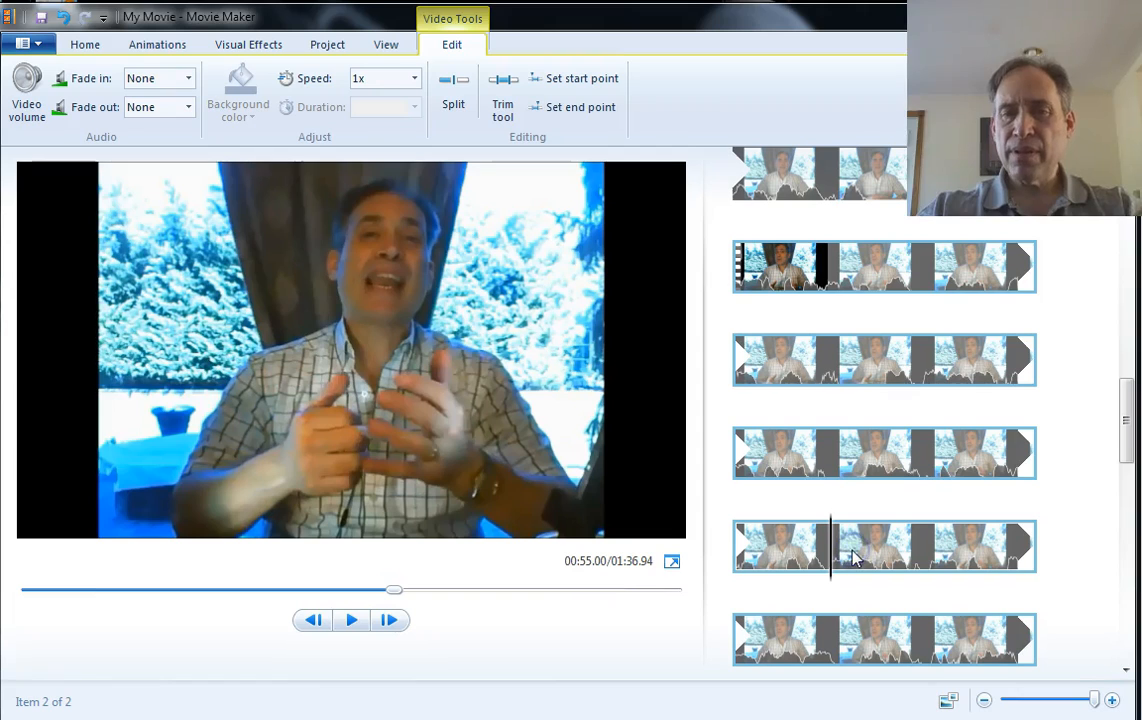
{"action": "left_click", "coordinate": [845, 574]}
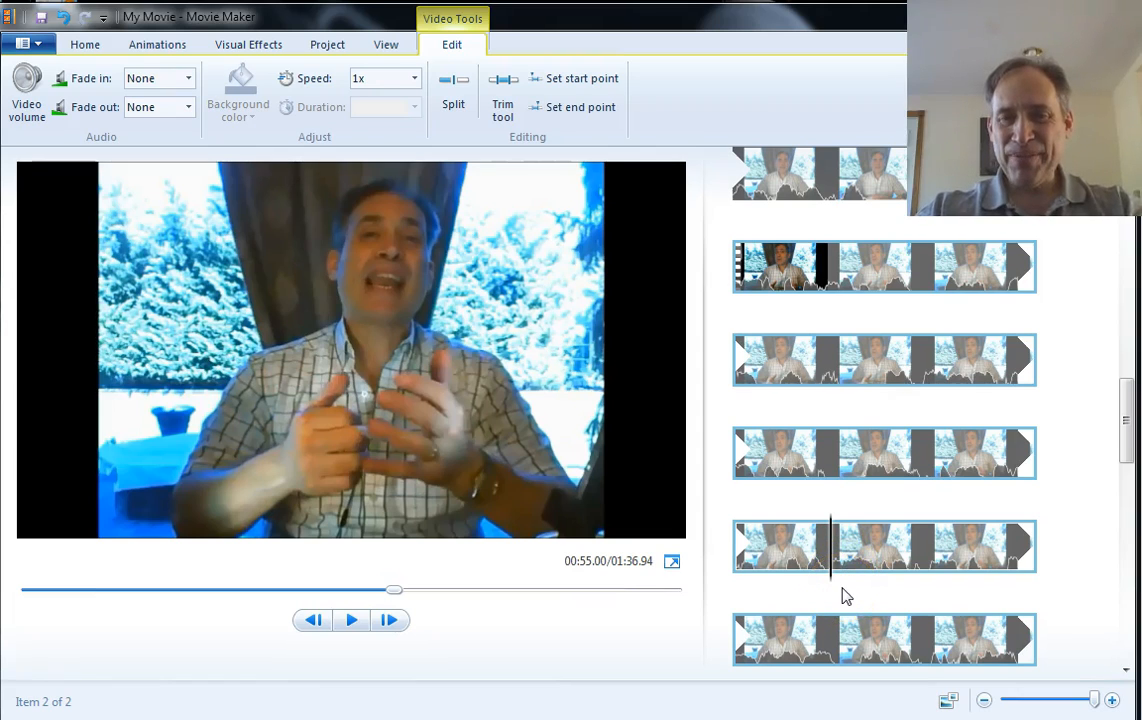
{"action": "left_click", "coordinate": [454, 106]}
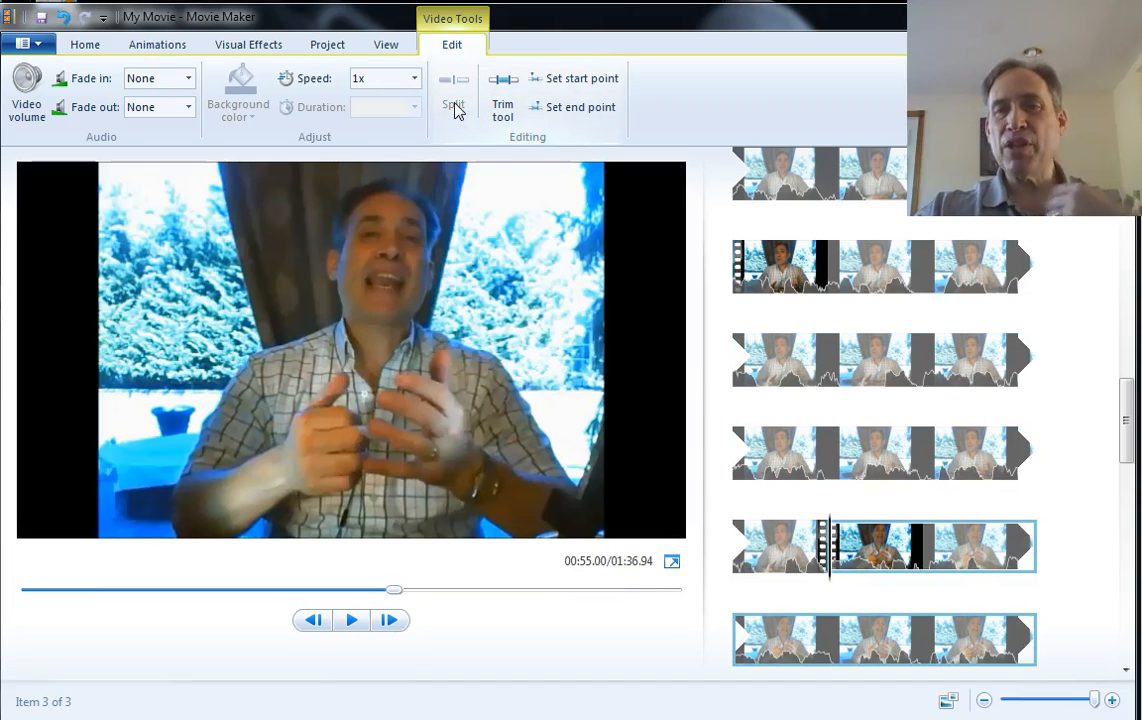
Delete the 10-second segment between the two split points
{"action": "left_click", "coordinate": [815, 283]}
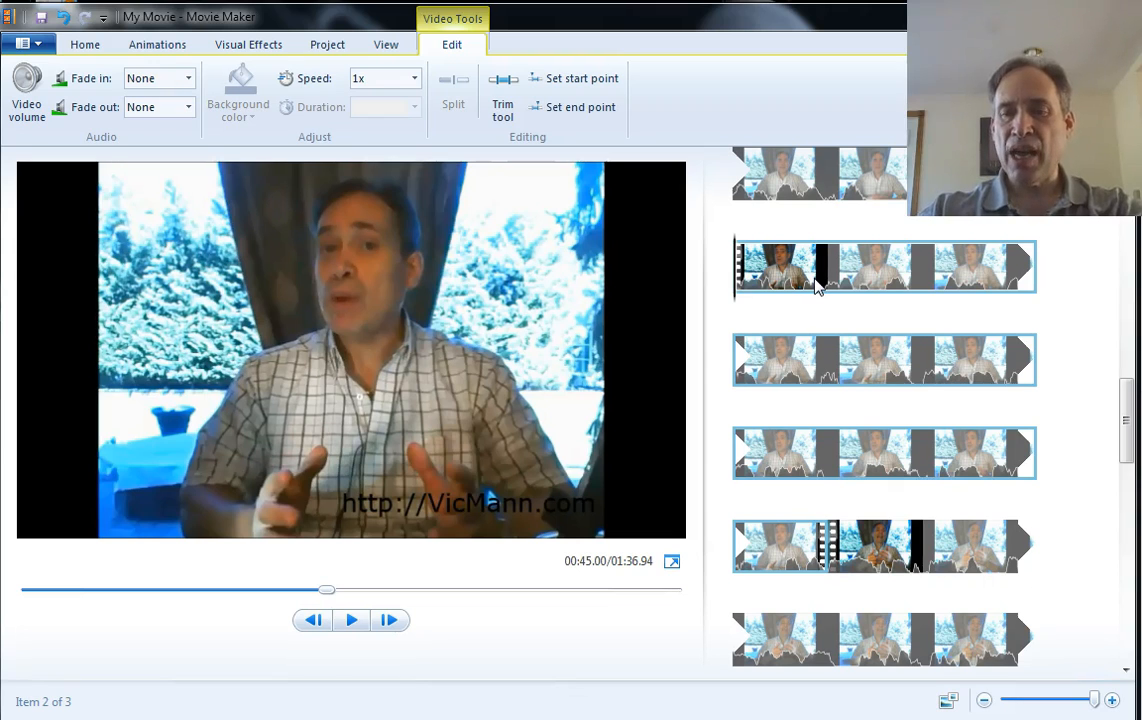
{"action": "key", "text": "Delete"}
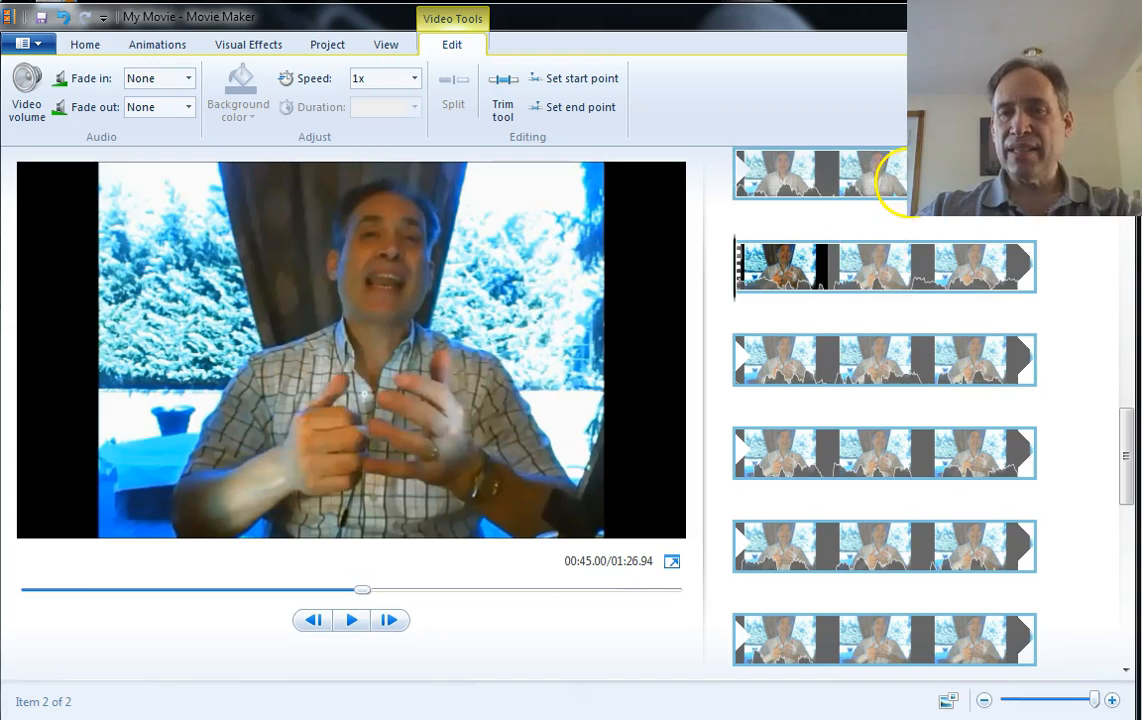
Play back the video around the join where the segment was removed
{"action": "left_click", "coordinate": [905, 178]}
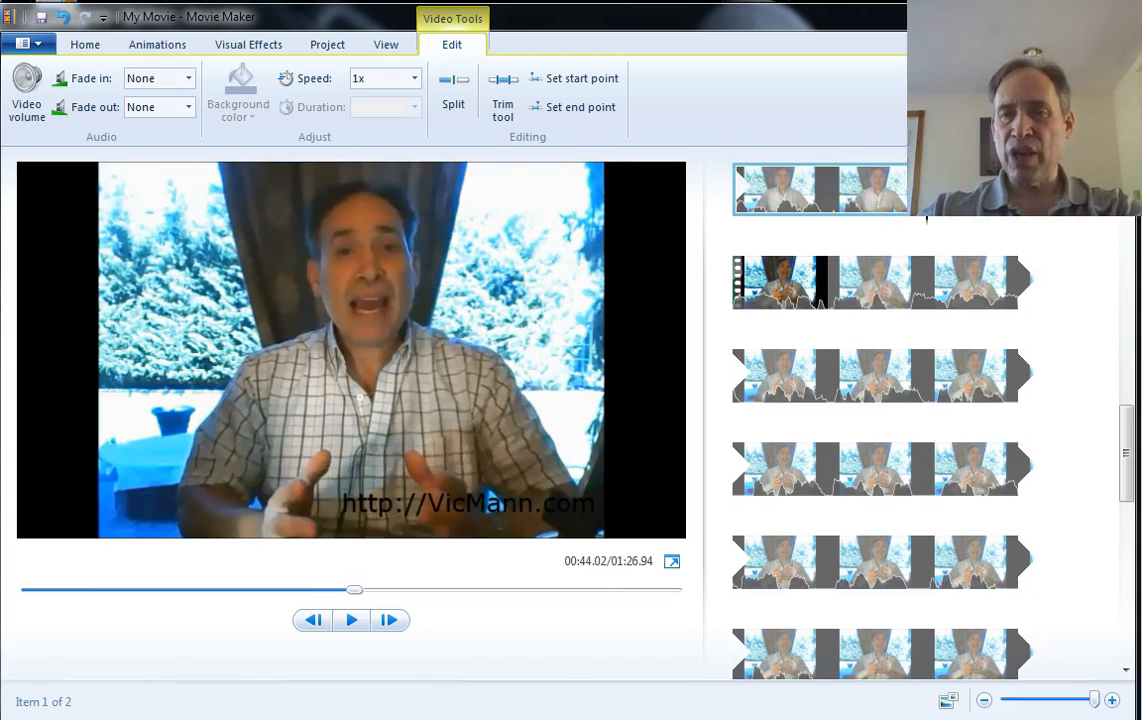
{"action": "left_click", "coordinate": [351, 620]}
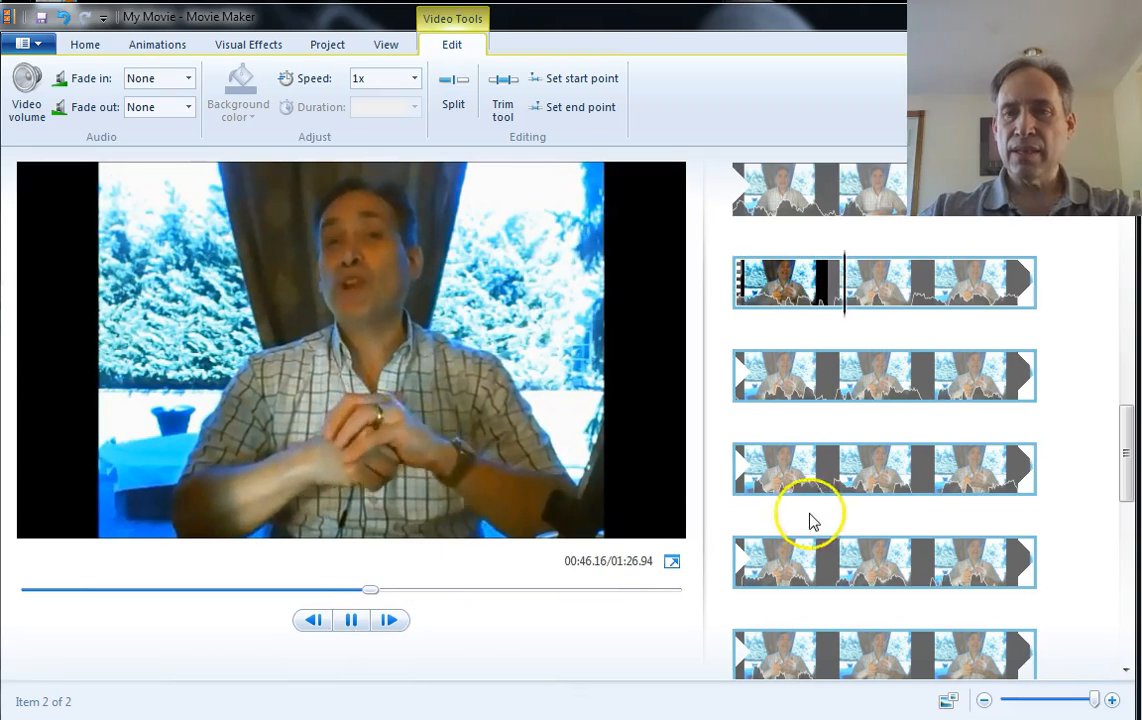
{"action": "left_click", "coordinate": [881, 208]}
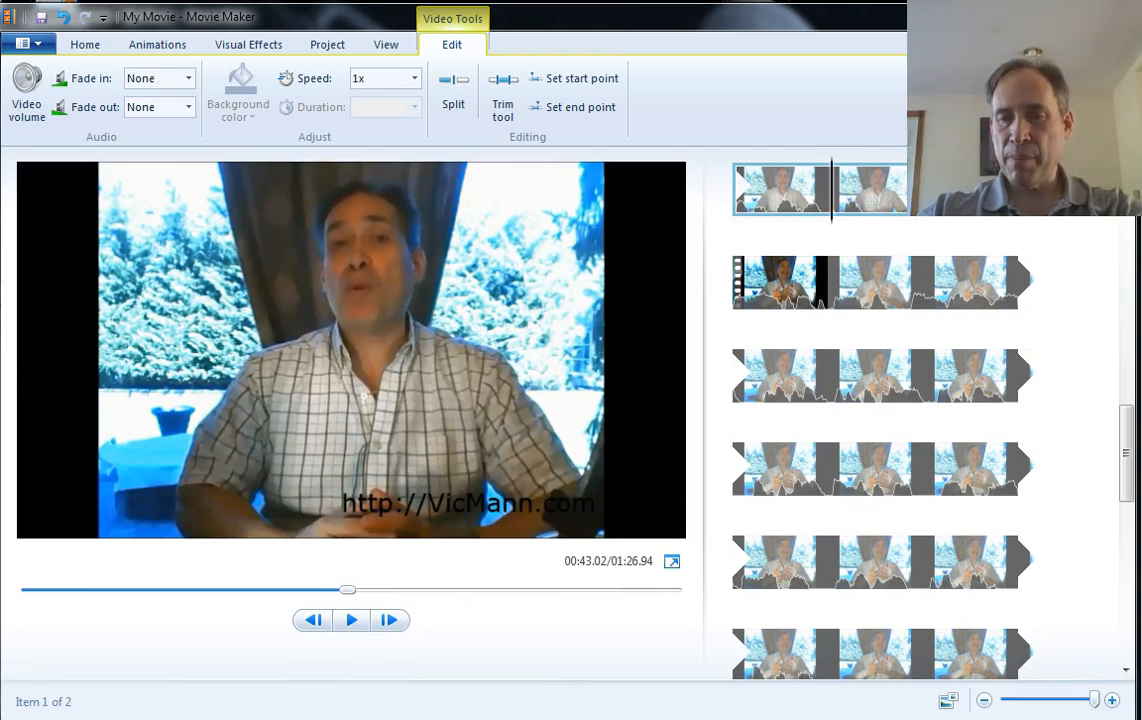
Raise the system speaker volume and replay the joined section of the video
{"action": "left_click", "coordinate": [992, 719]}
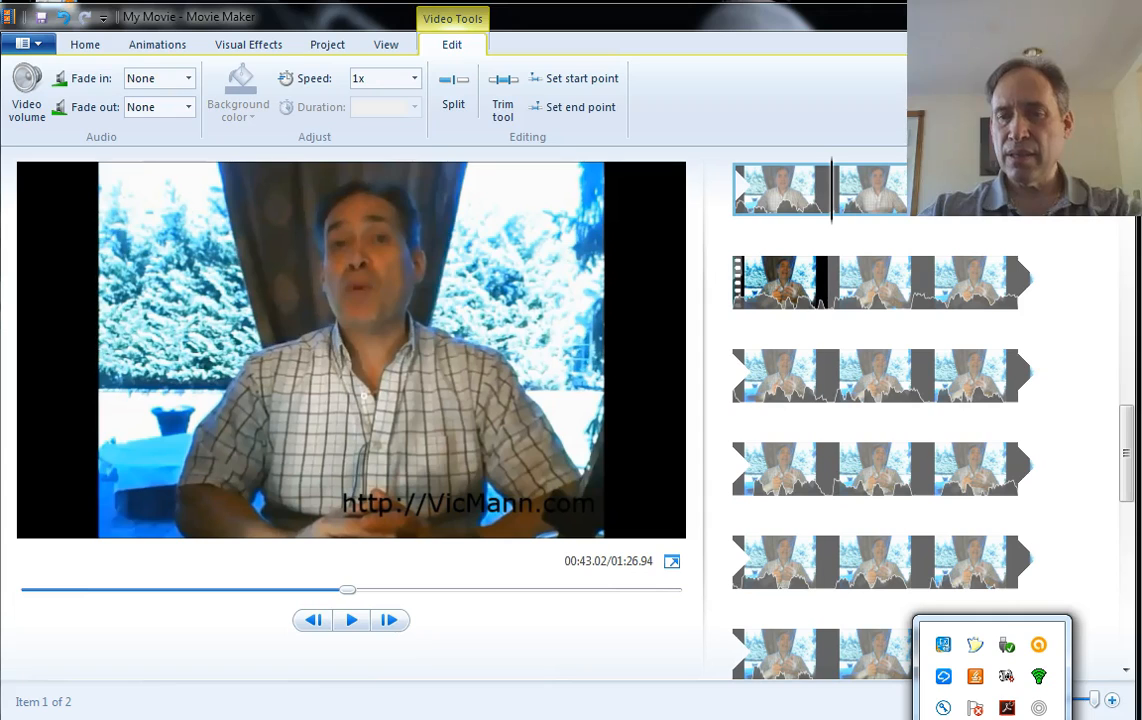
{"action": "left_click", "coordinate": [973, 718]}
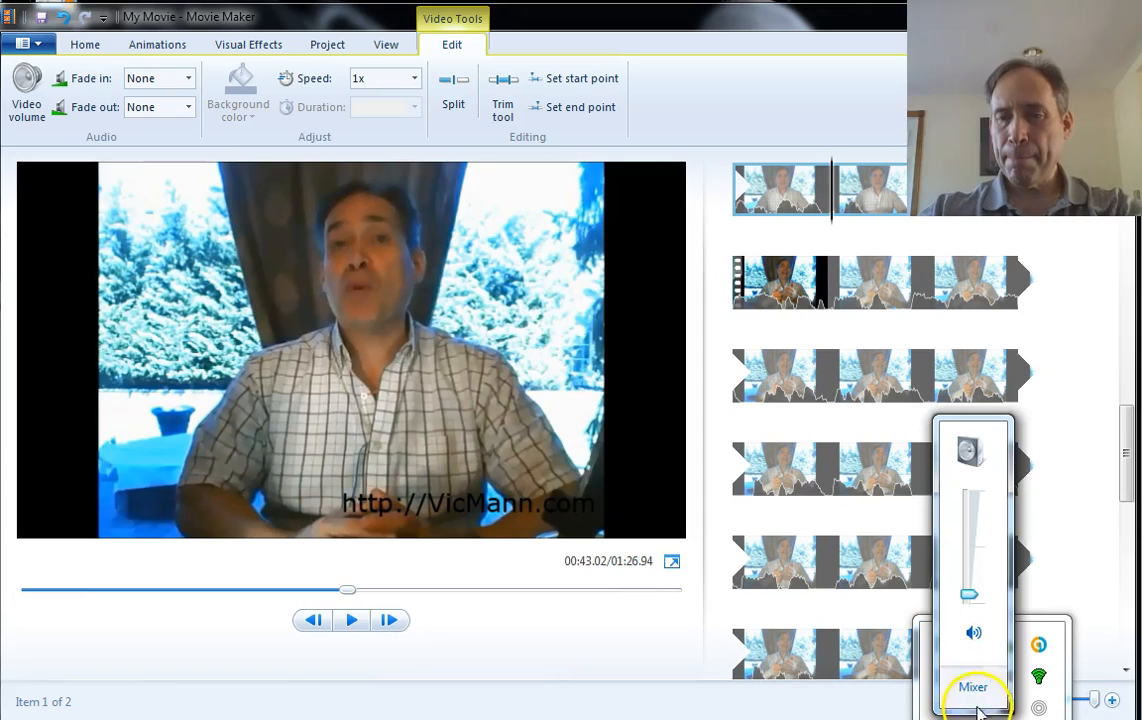
{"action": "mouse_move", "coordinate": [968, 540]}
{"action": "left_click_drag", "start_coordinate": [968, 537], "coordinate": [965, 517]}
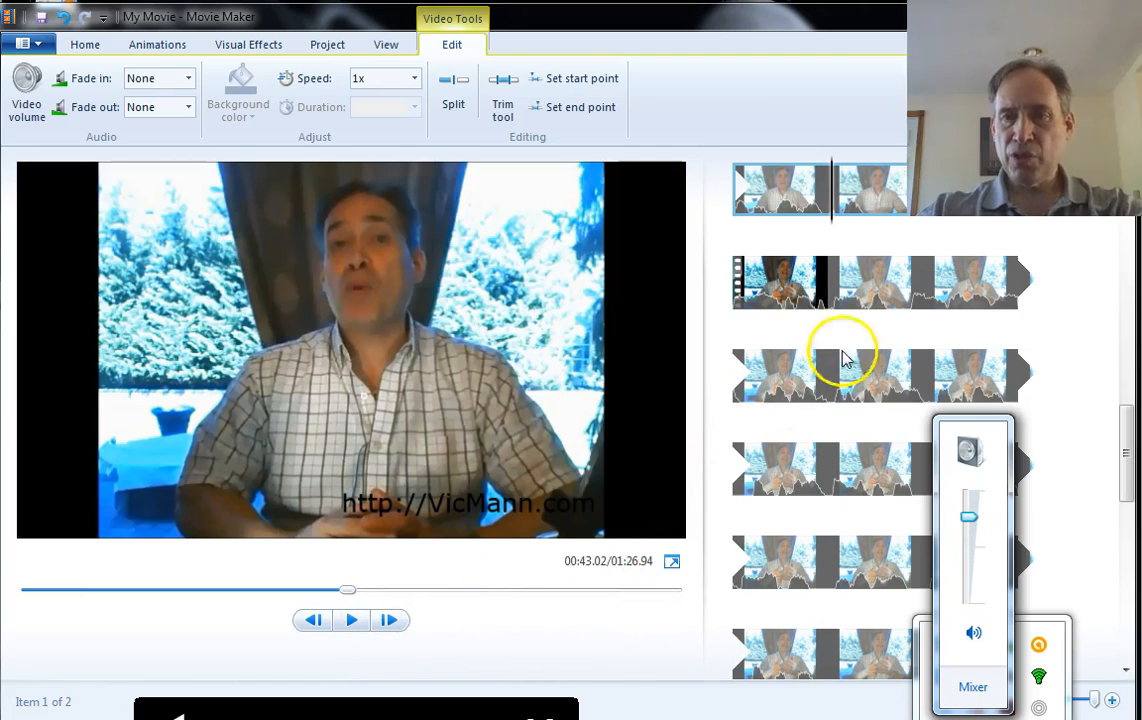
{"action": "left_click", "coordinate": [342, 612]}
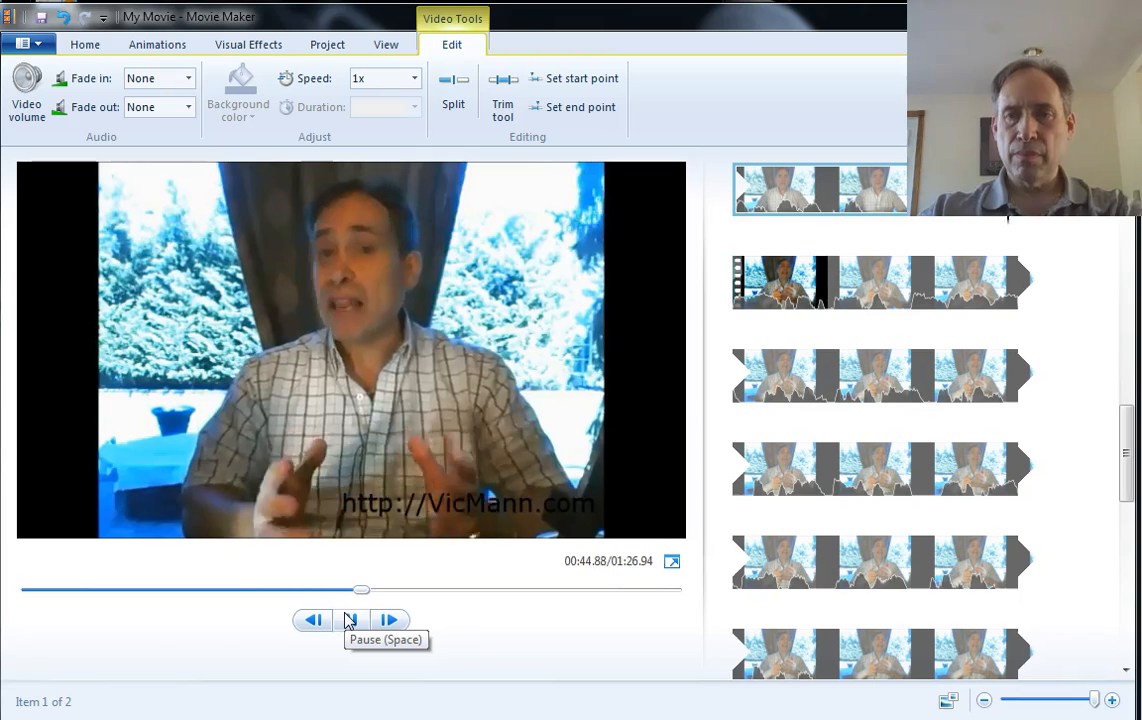
{"action": "left_click", "coordinate": [352, 621]}
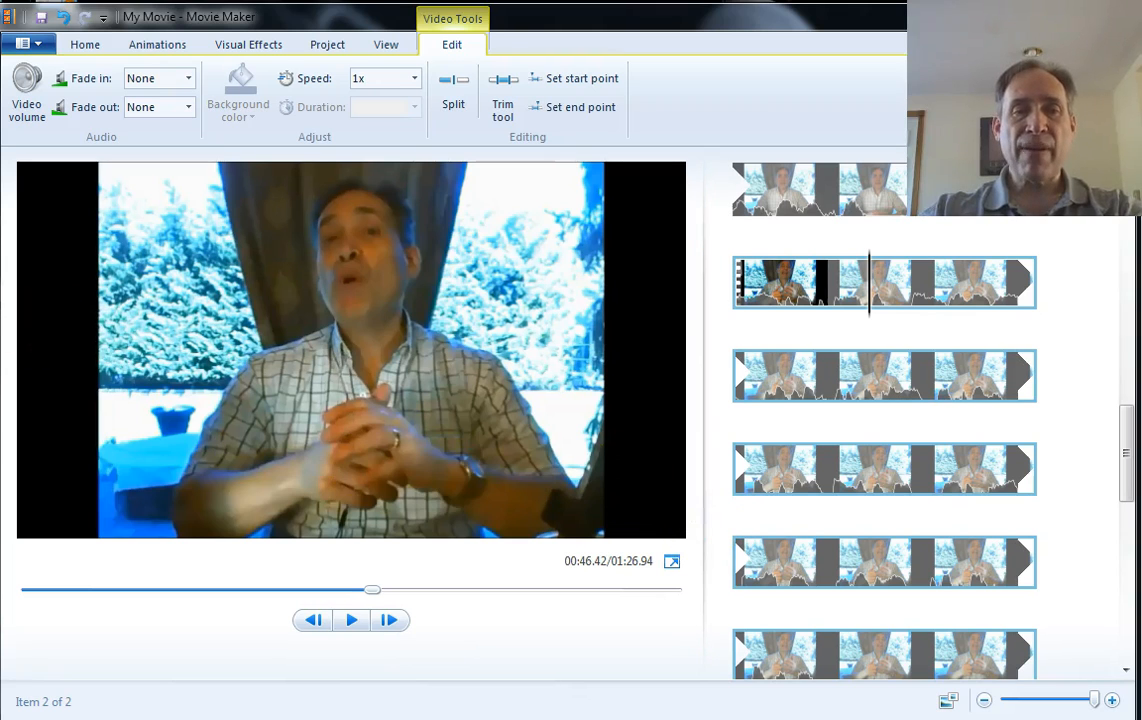
Insert the photo 1-vic-orlando-514x490.jpg at the cut between the two video parts
{"action": "key", "text": "alt+Tab"}
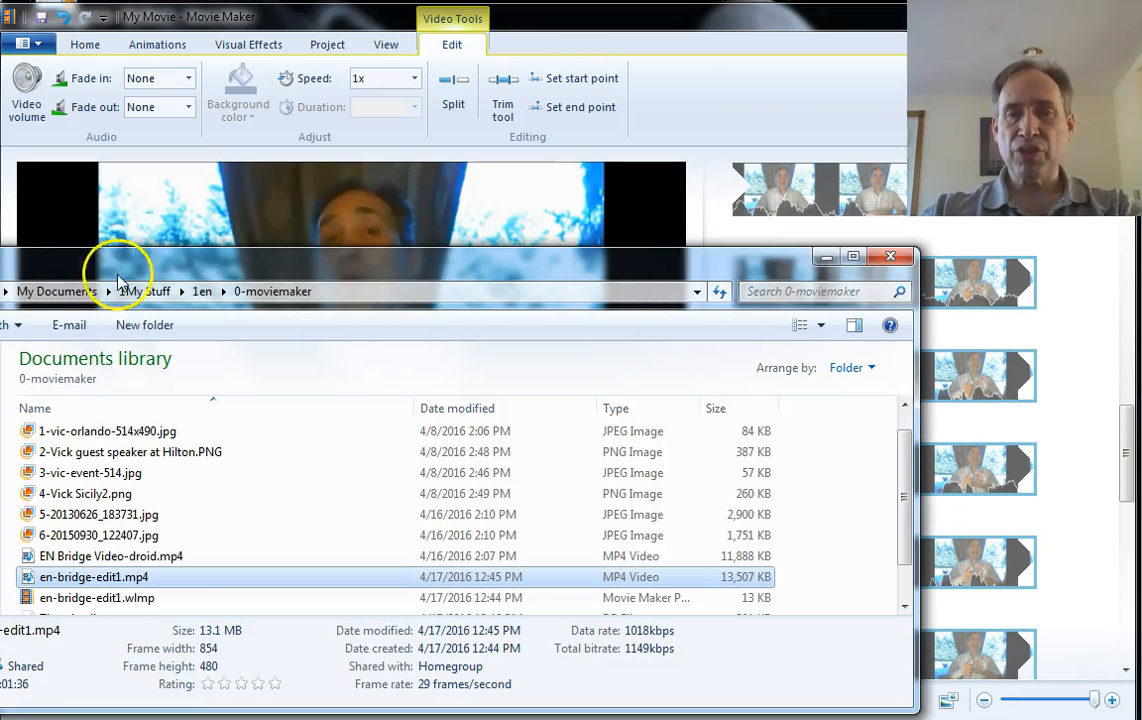
{"action": "mouse_move", "coordinate": [213, 276]}
{"action": "left_mouse_down"}
{"action": "mouse_move", "coordinate": [148, 258]}
{"action": "mouse_move", "coordinate": [207, 271]}
{"action": "mouse_move", "coordinate": [217, 285]}
{"action": "left_mouse_up"}
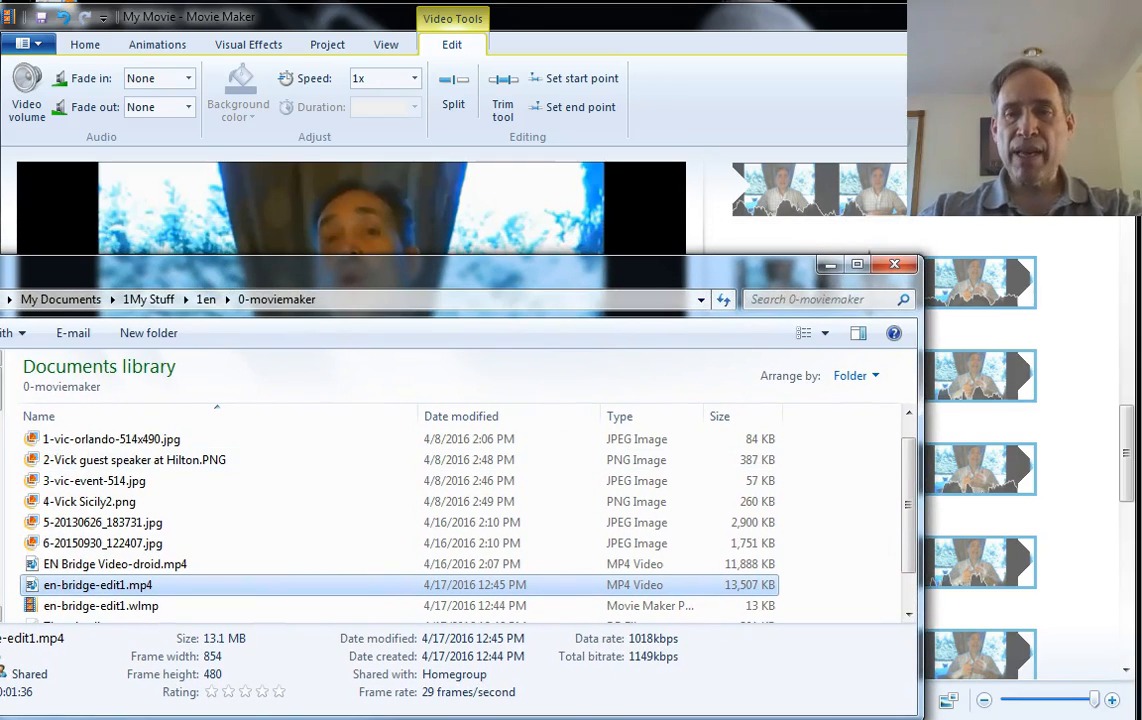
{"action": "left_click_drag", "start_coordinate": [1124, 480], "coordinate": [1127, 475]}
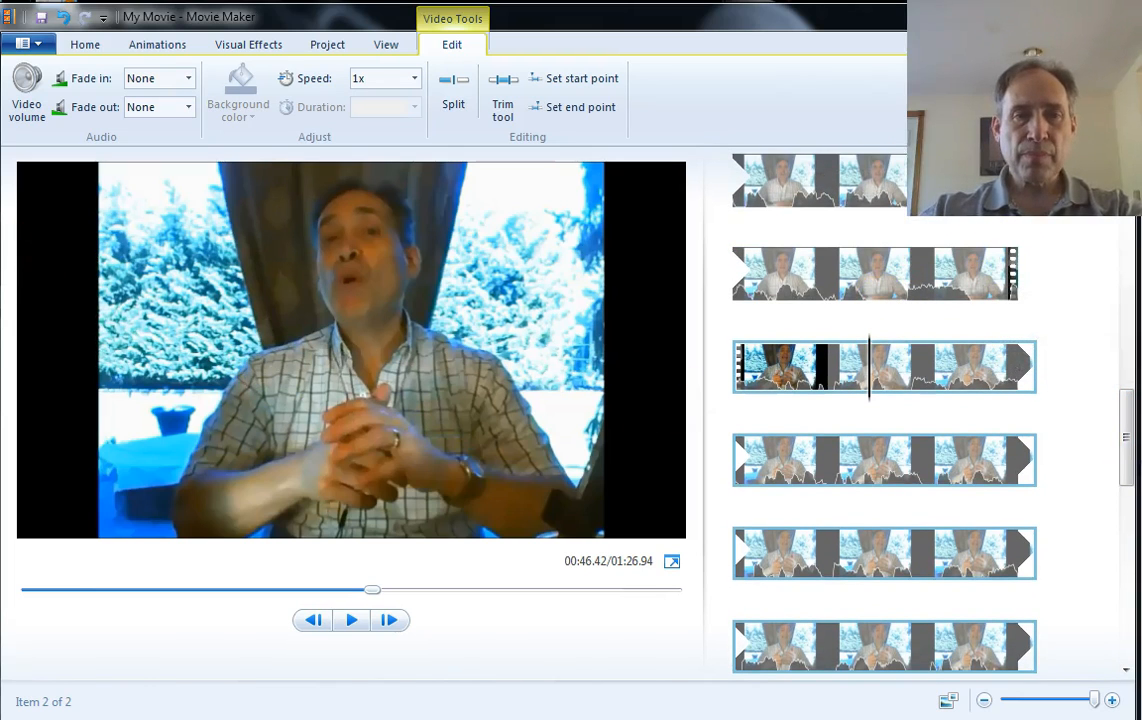
{"action": "left_click", "coordinate": [1, 265]}
{"action": "left_click_drag", "start_coordinate": [80, 438], "coordinate": [1046, 338]}
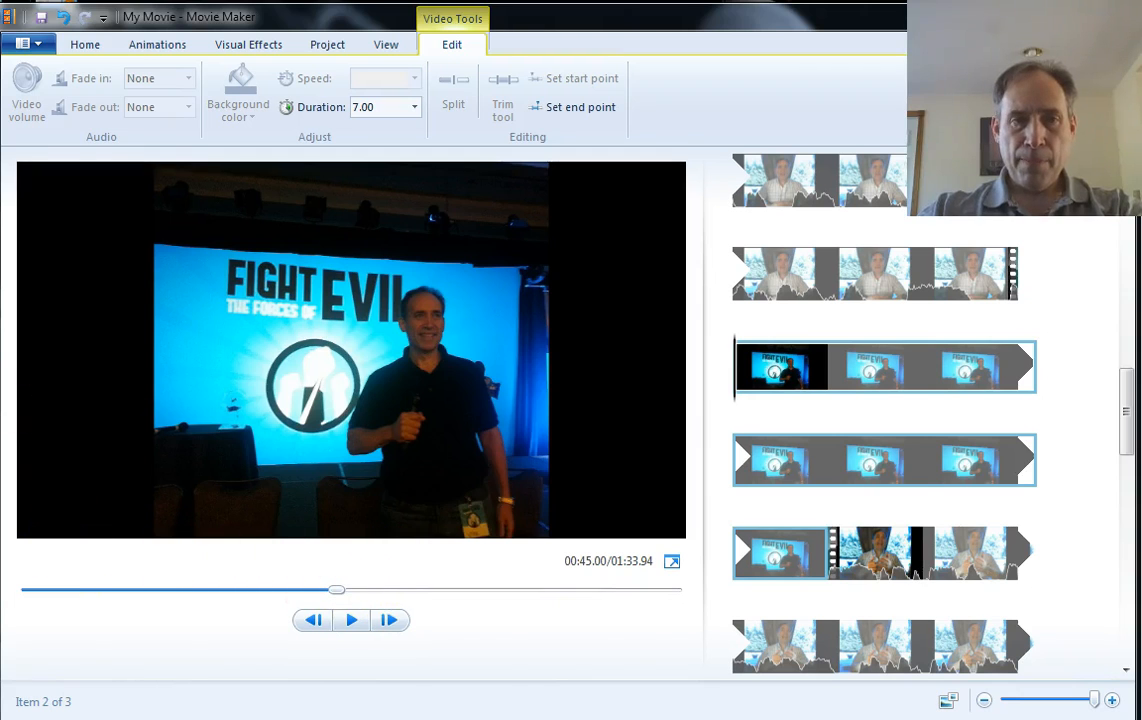
Add the image 2-Vick guest speaker at Hilton.PNG right after the first photo
{"action": "key", "text": "alt+Tab"}
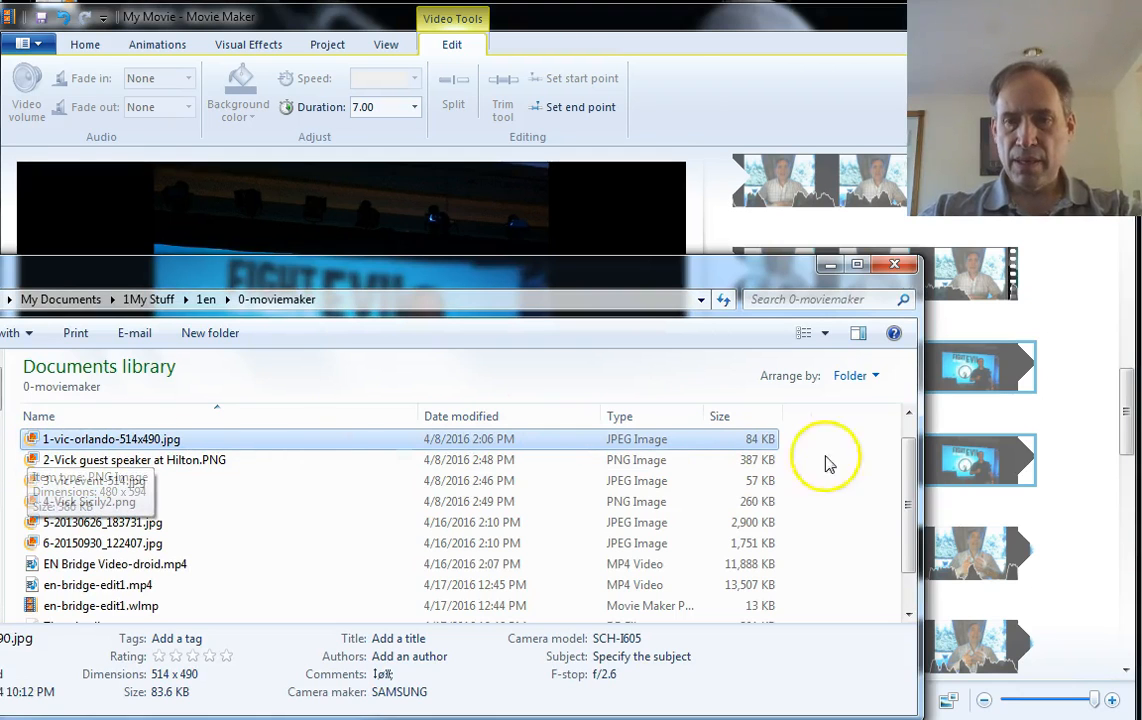
{"action": "left_click_drag", "start_coordinate": [917, 470], "coordinate": [622, 455]}
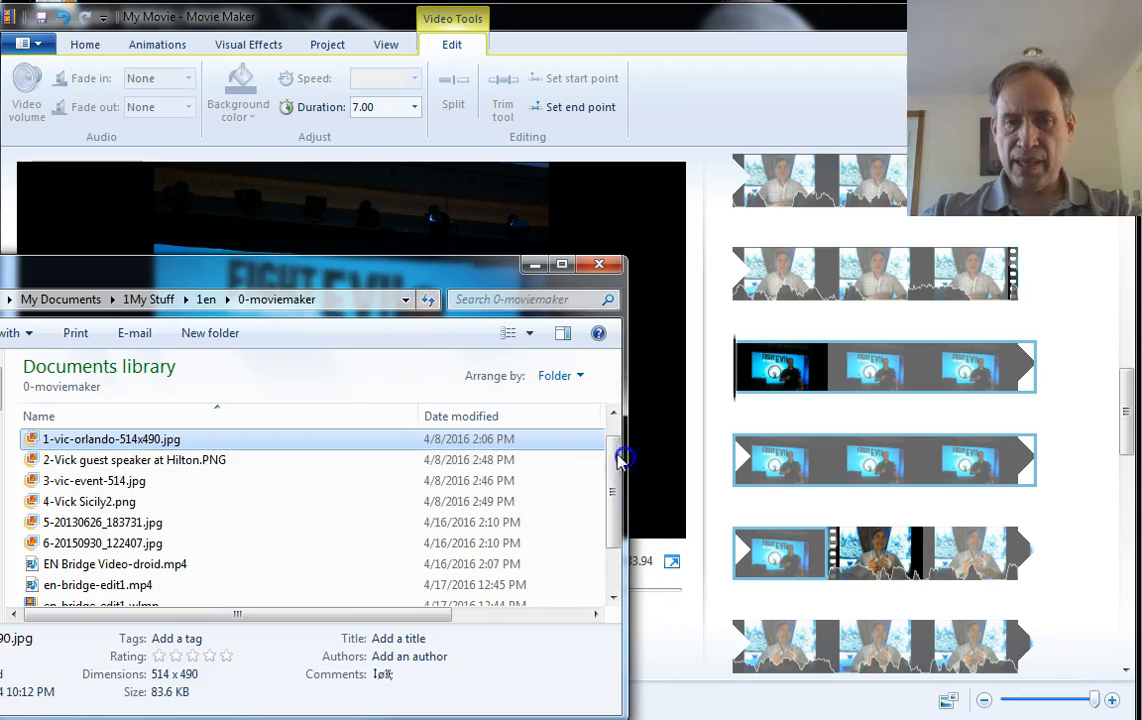
{"action": "left_click_drag", "start_coordinate": [115, 462], "coordinate": [832, 568]}
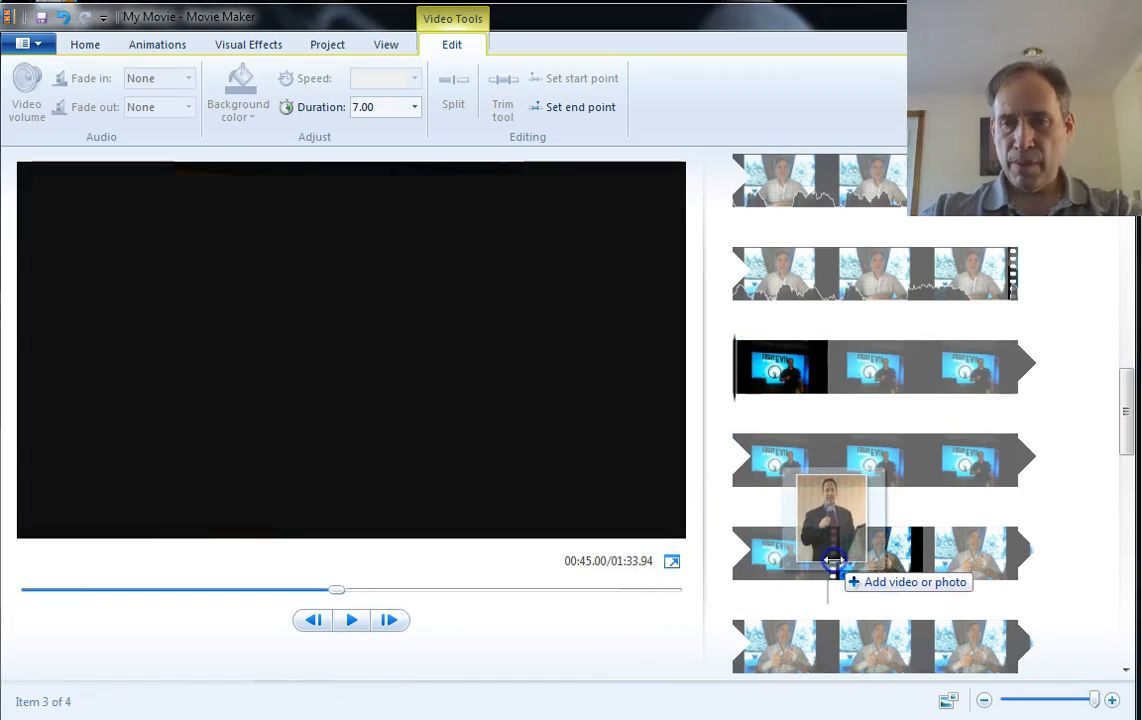
Add the photo 3-vic-event-514.jpg after the Hilton image
{"action": "left_click", "coordinate": [1128, 672]}
{"action": "left_click", "coordinate": [1129, 673]}
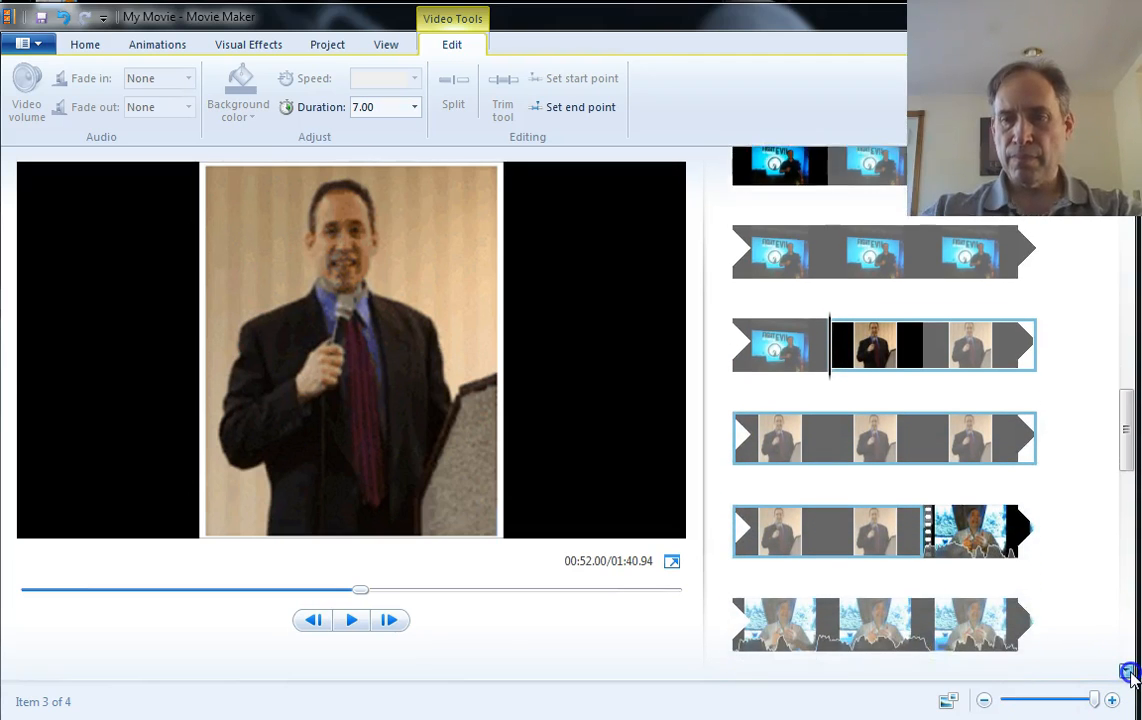
{"action": "key", "text": "alt+Tab"}
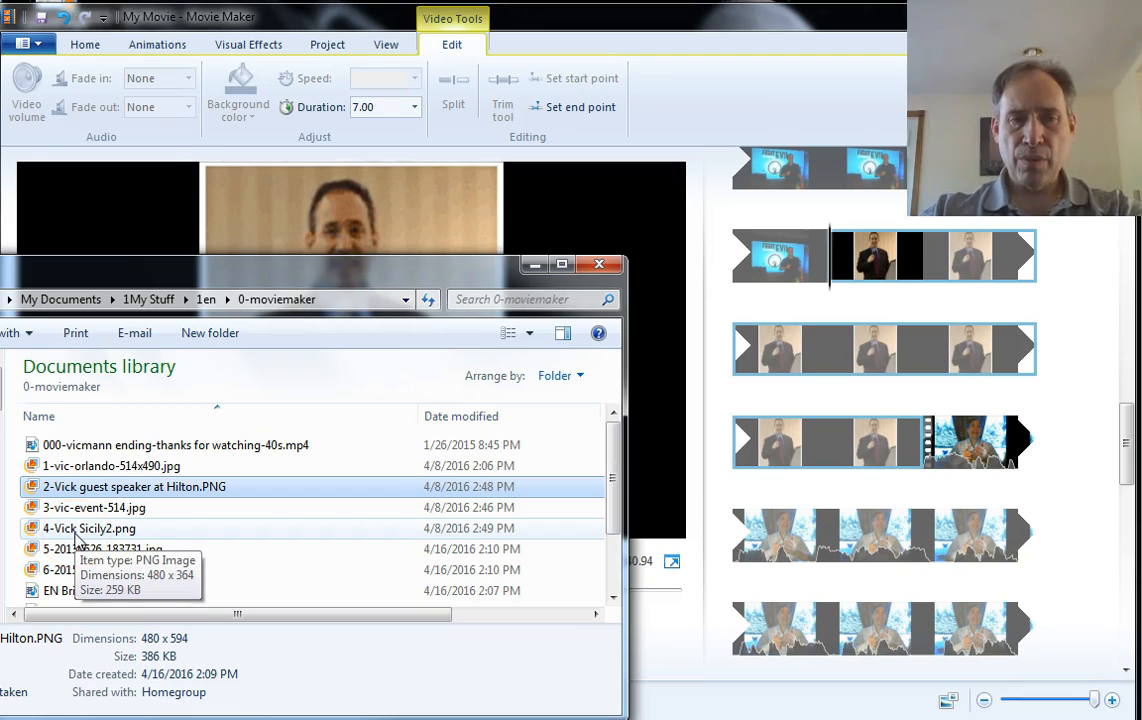
{"action": "left_click", "coordinate": [79, 508]}
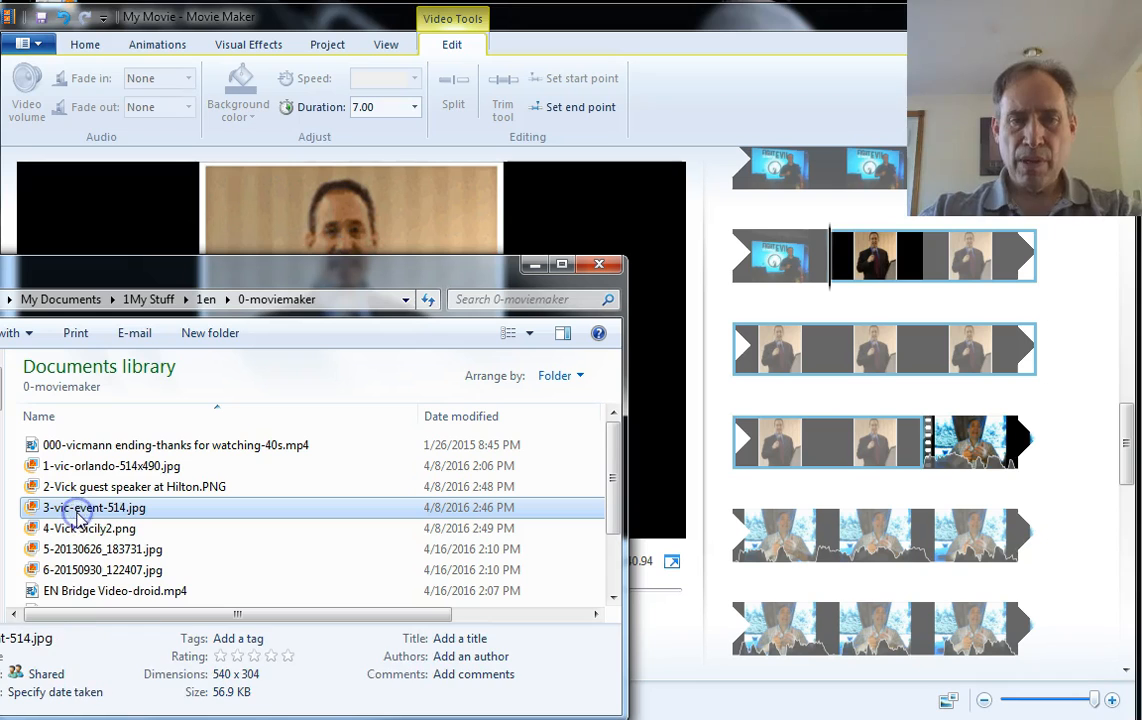
{"action": "left_click_drag", "start_coordinate": [79, 512], "coordinate": [925, 480]}
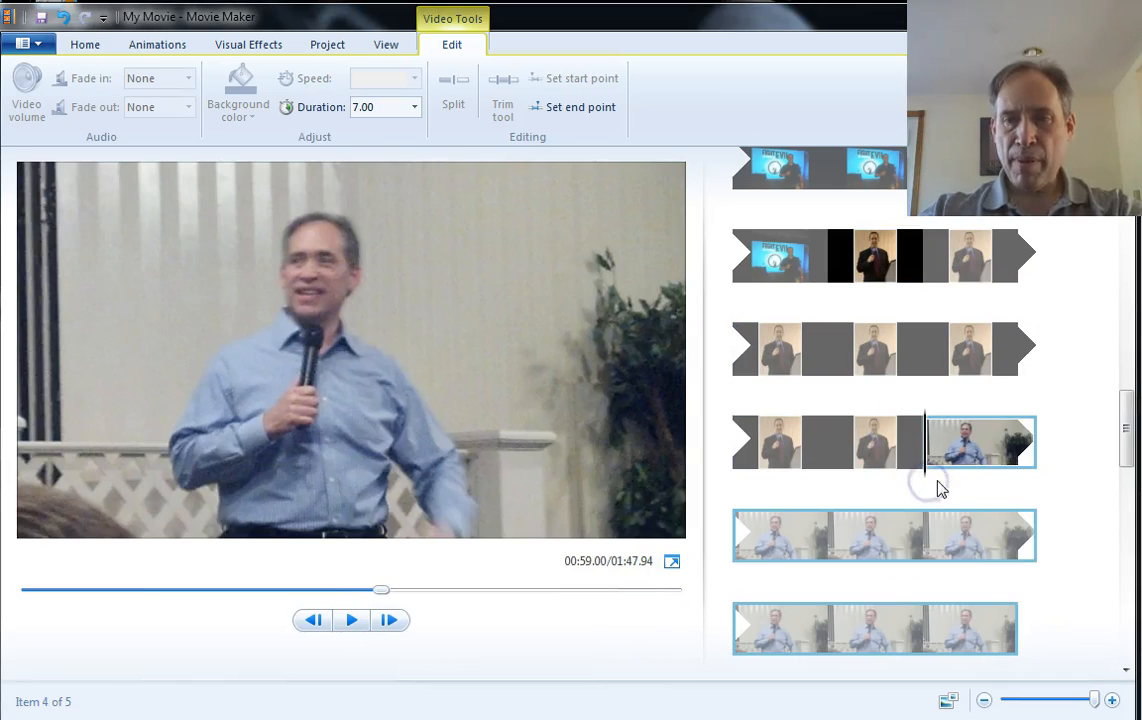
Add the image 4-Vick Sicily2.png after the event photo
{"action": "left_click", "coordinate": [1125, 670]}
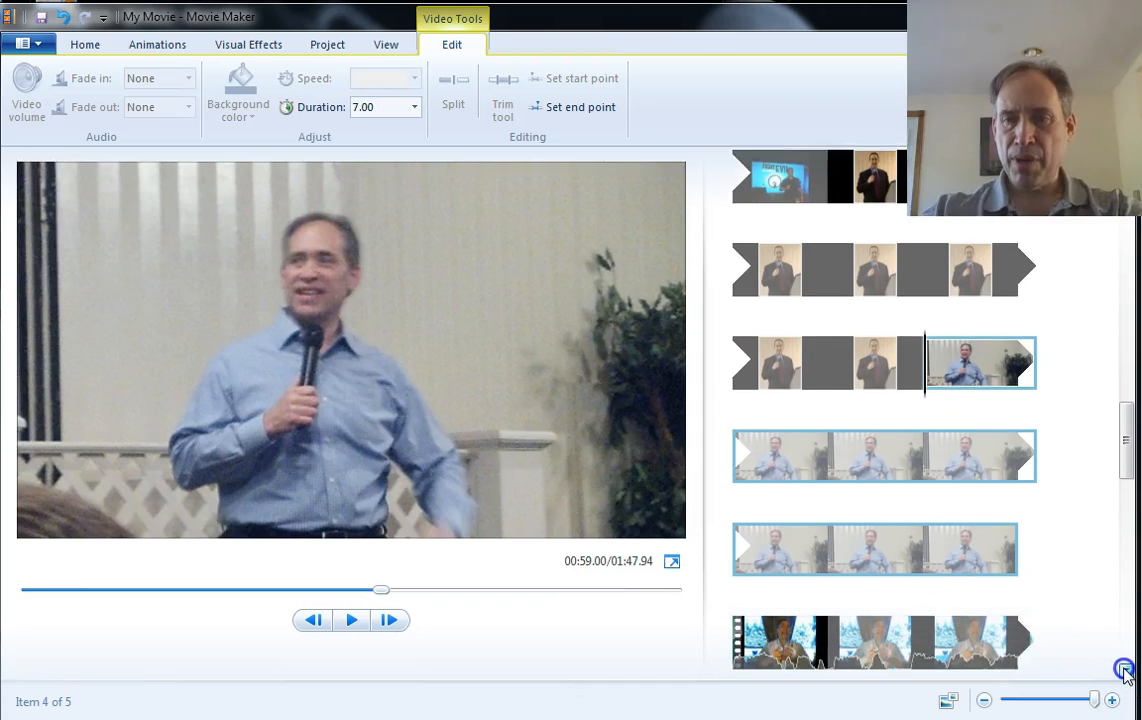
{"action": "left_click", "coordinate": [1125, 671]}
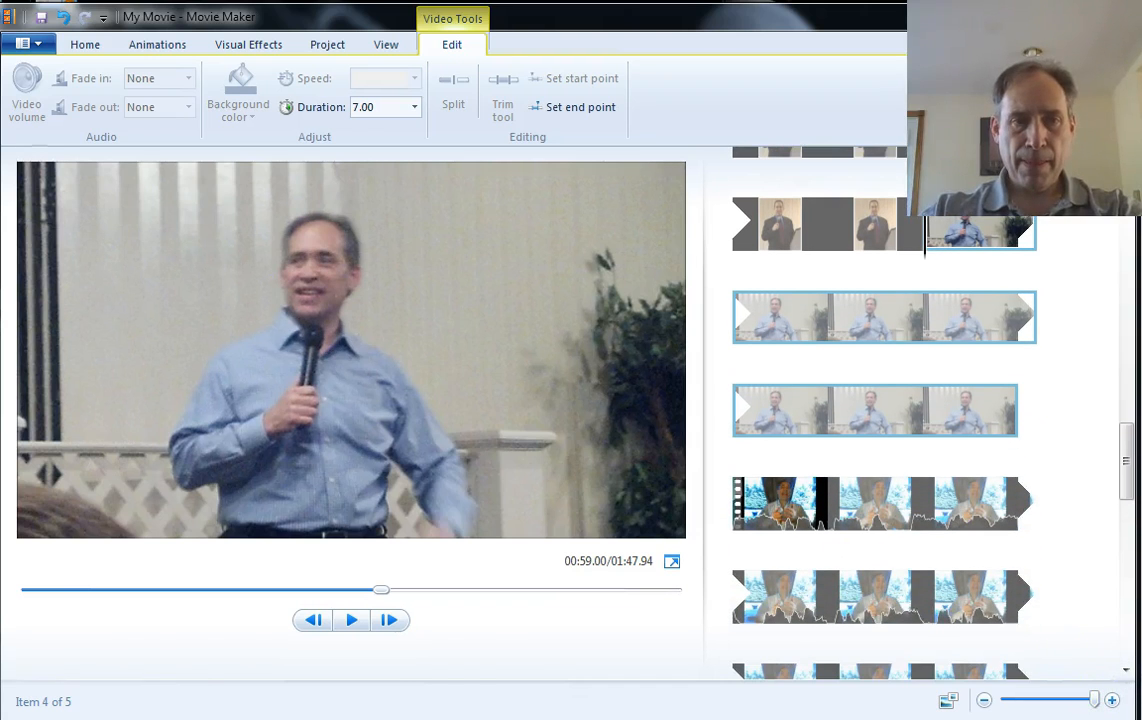
{"action": "key", "text": "alt+Tab"}
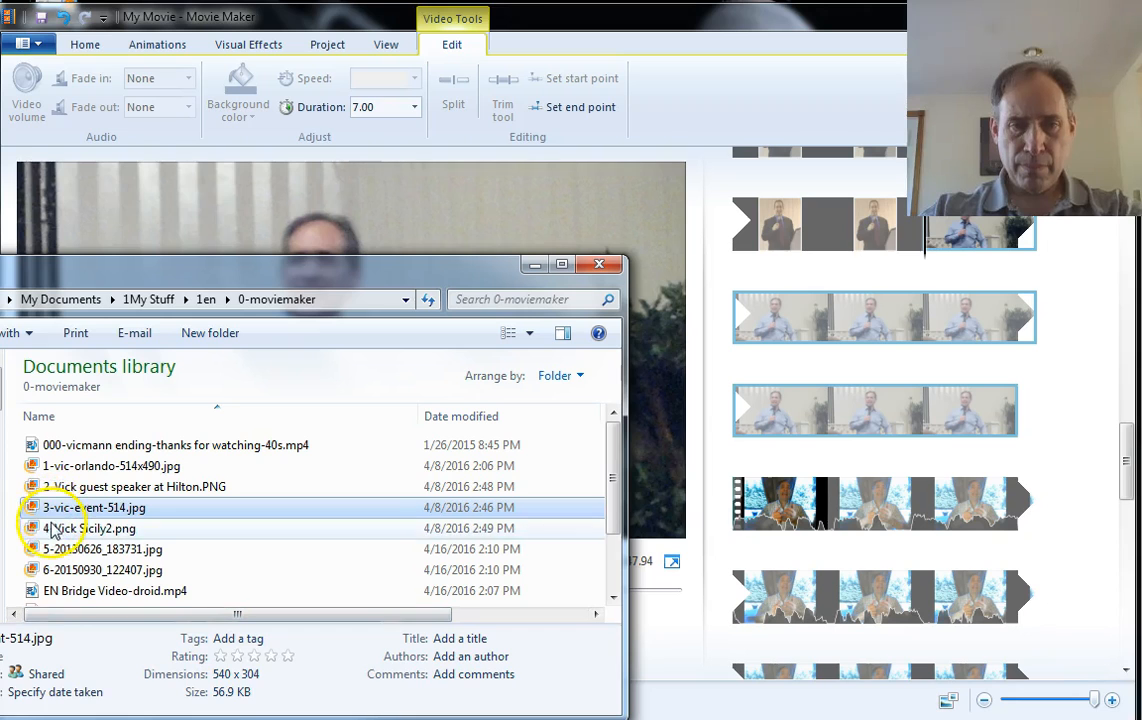
{"action": "left_click", "coordinate": [55, 529]}
{"action": "left_click_drag", "start_coordinate": [55, 529], "coordinate": [737, 535]}
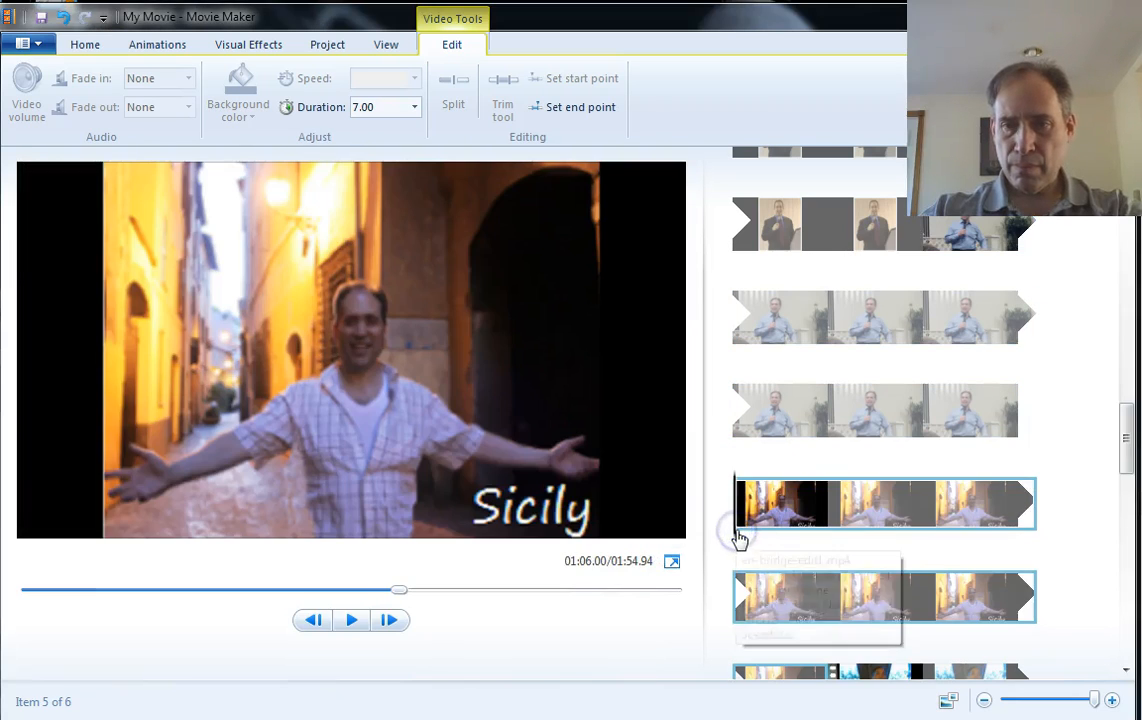
{"action": "key", "text": "alt+Tab"}
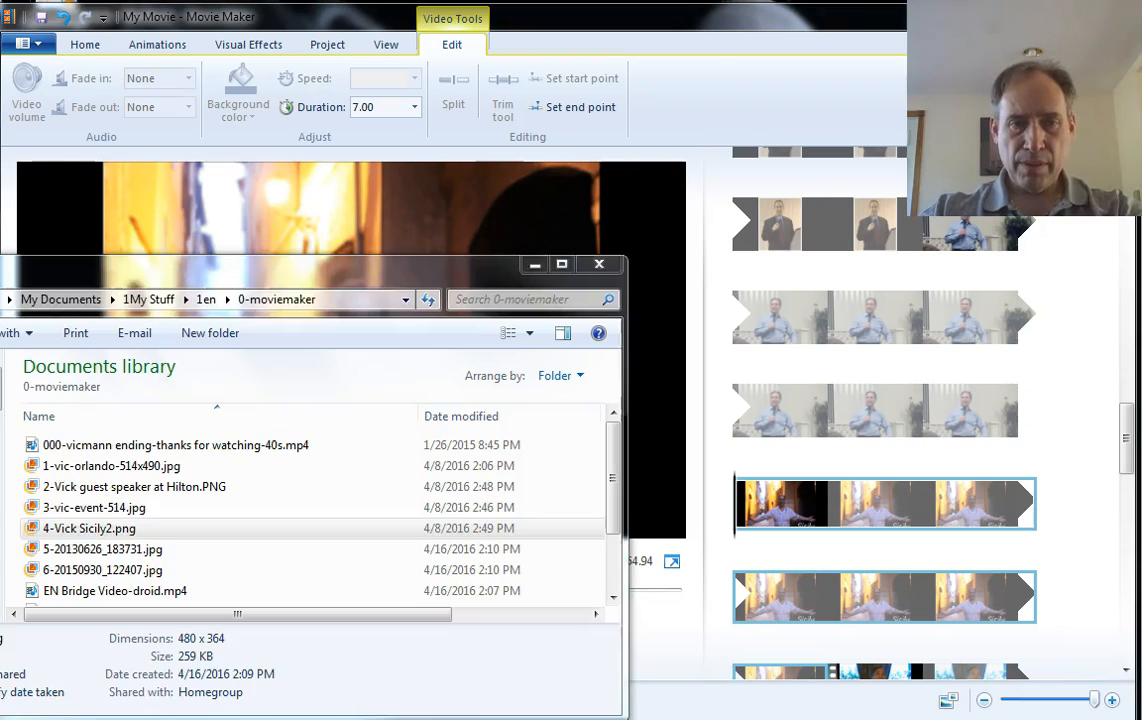
{"action": "left_click", "coordinate": [95, 549]}
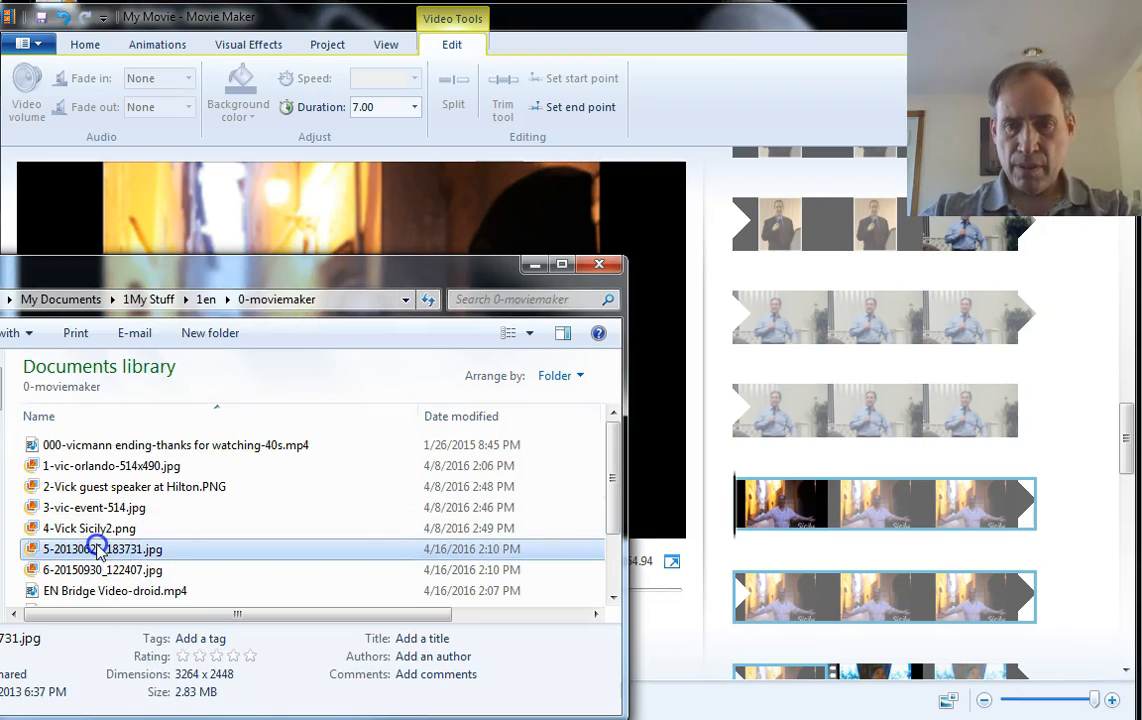
{"action": "left_click_drag", "start_coordinate": [97, 549], "coordinate": [844, 641]}
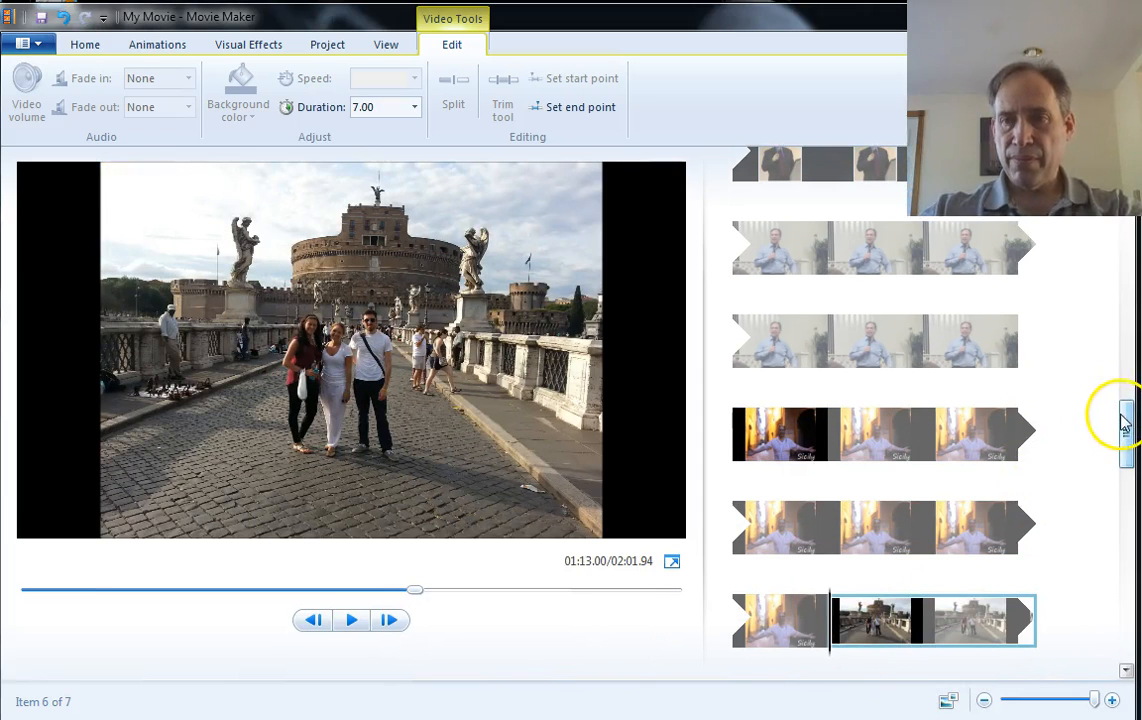
{"action": "scroll", "coordinate": [1124, 425], "scroll_direction": "down", "scroll_amount": 2}
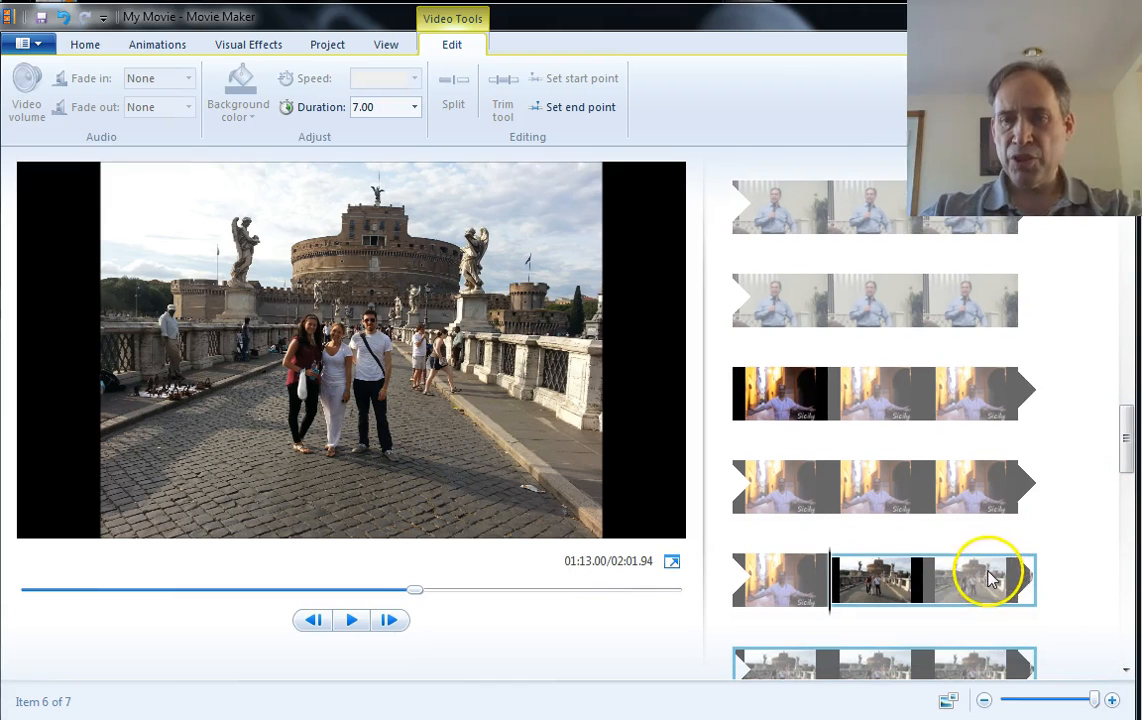
{"action": "left_click", "coordinate": [988, 578]}
{"action": "key", "text": "Delete"}
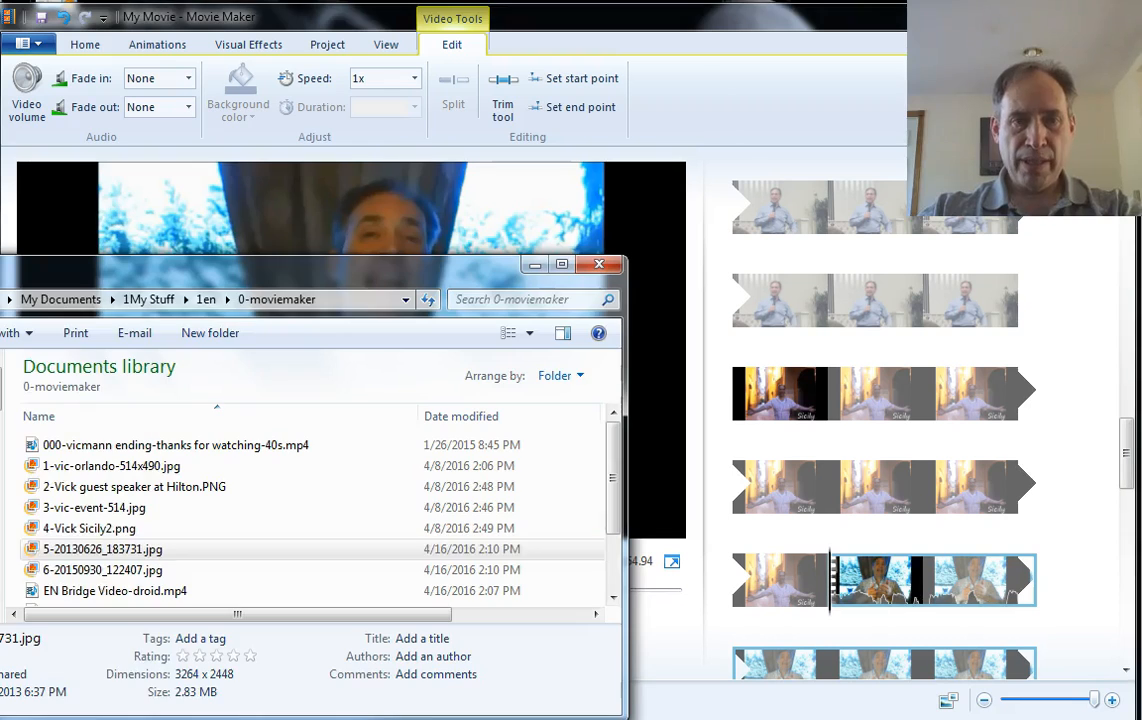
Add the photo 6-20150930_122407.jpg right after the Sicily image
{"action": "left_click", "coordinate": [95, 549]}
{"action": "left_click_drag", "start_coordinate": [72, 575], "coordinate": [836, 606]}
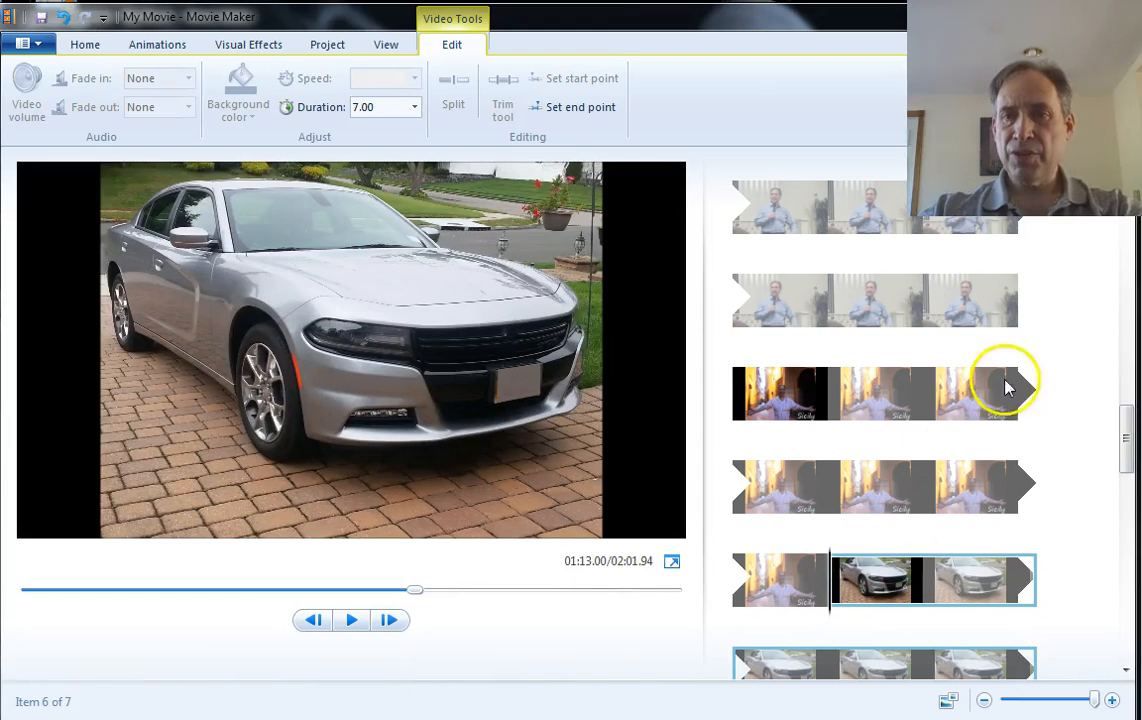
Set the duration of the first inserted photo, 1-vic-orlando-514x490.jpg, to 2.00 seconds
{"action": "scroll", "coordinate": [870, 400], "scroll_direction": "up", "scroll_amount": 3}
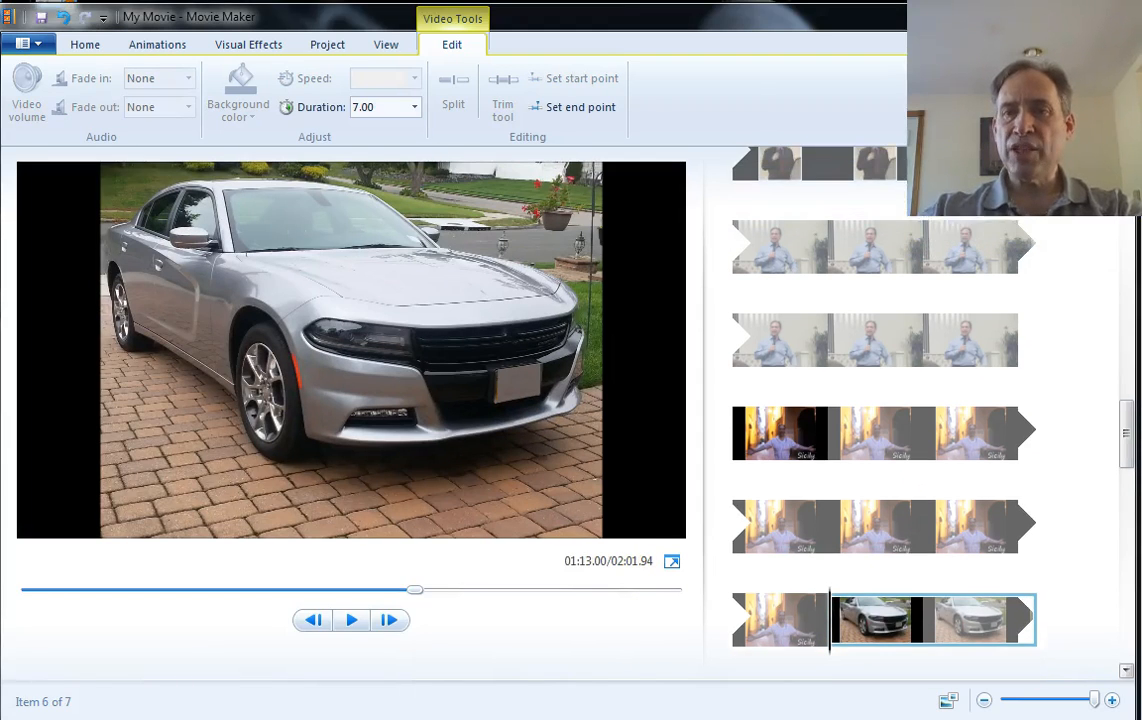
{"action": "scroll", "coordinate": [870, 400], "scroll_direction": "up", "scroll_amount": 5}
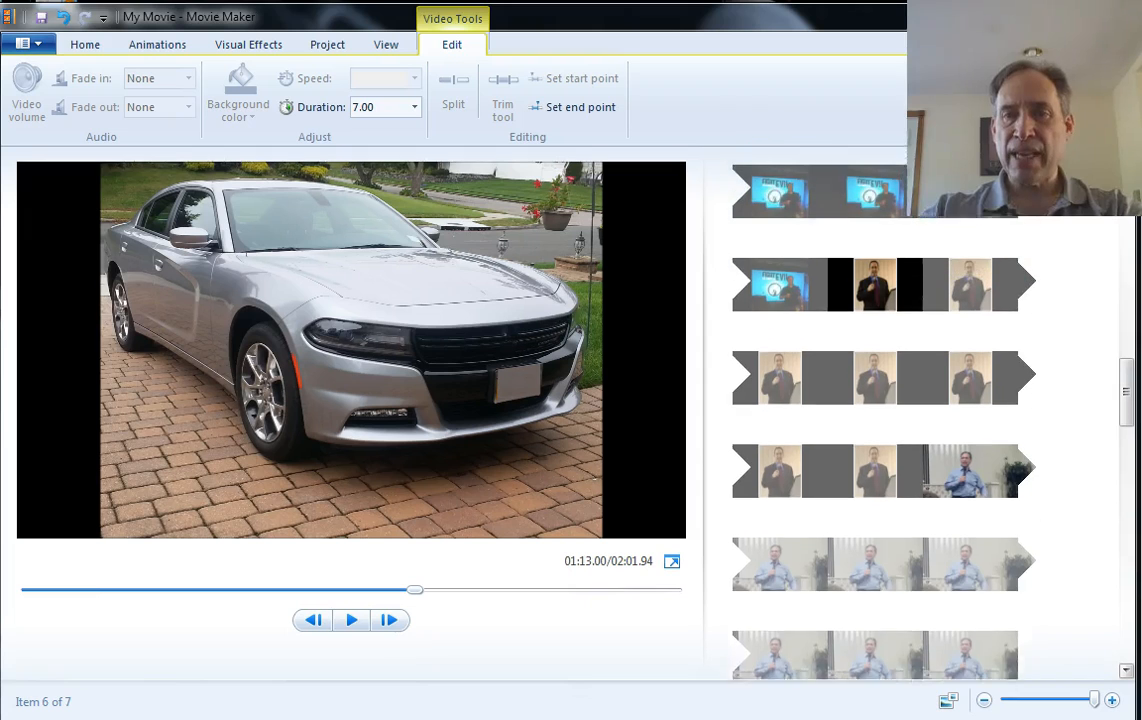
{"action": "scroll", "coordinate": [870, 400], "scroll_direction": "up", "scroll_amount": 2}
{"action": "left_click", "coordinate": [830, 350]}
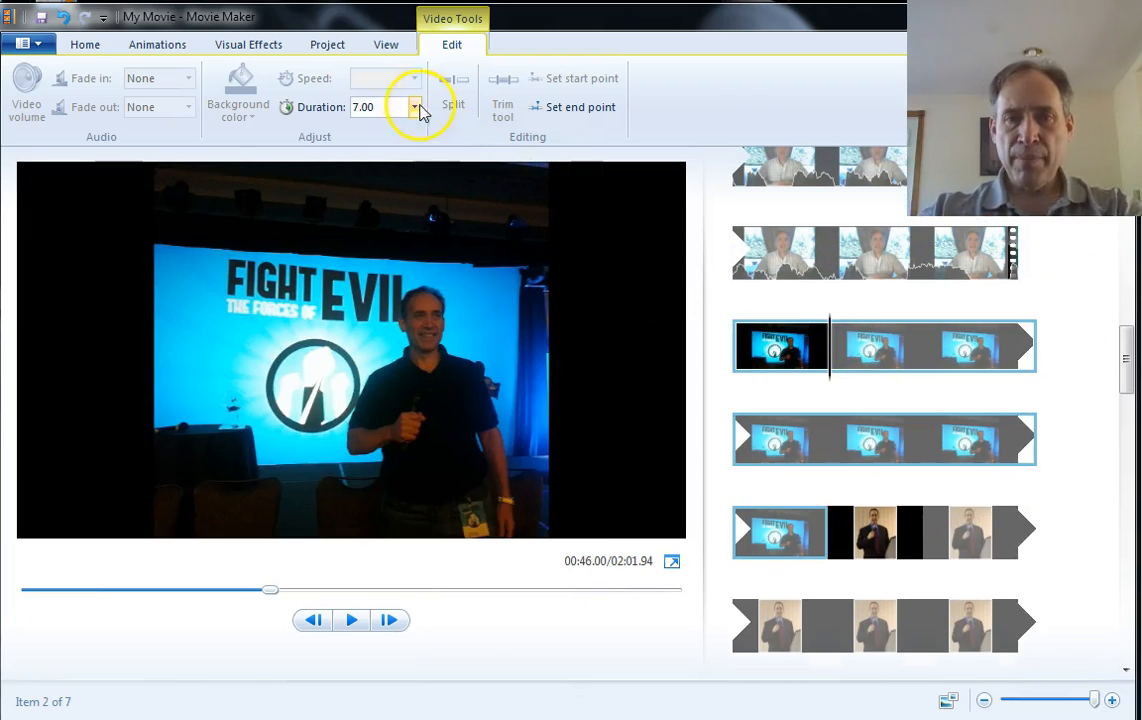
{"action": "left_click", "coordinate": [415, 107]}
{"action": "left_click", "coordinate": [368, 147]}
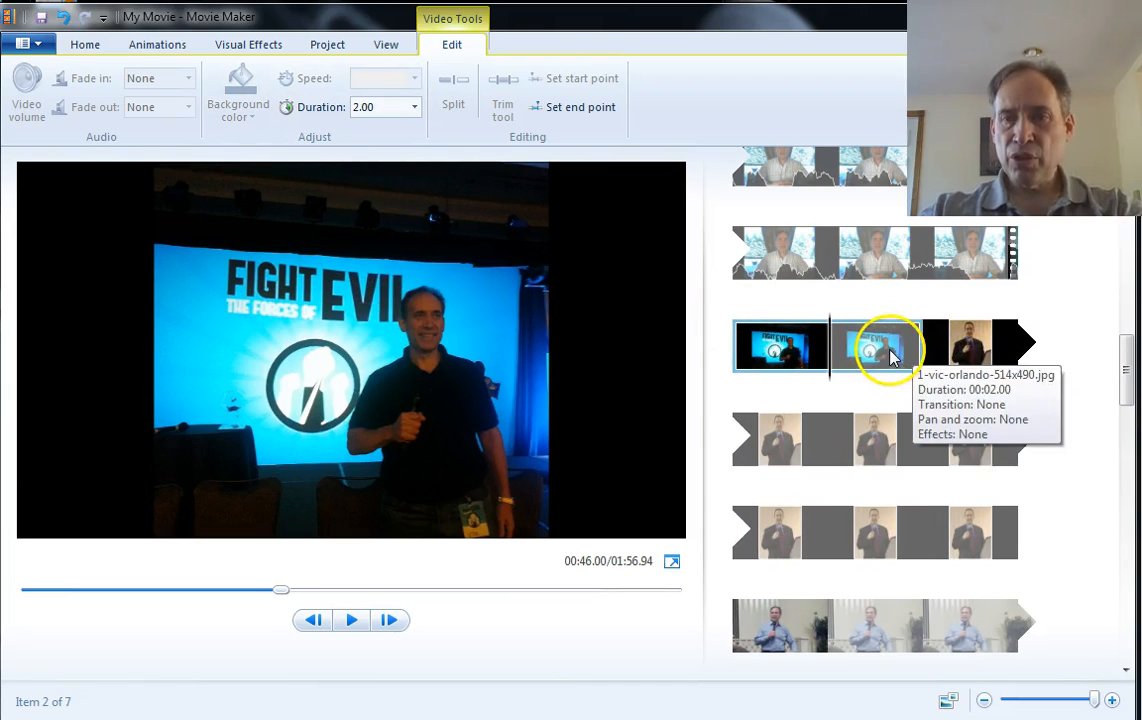
Set the Hilton guest speaker image's duration to 2.00 seconds
{"action": "left_click", "coordinate": [950, 347]}
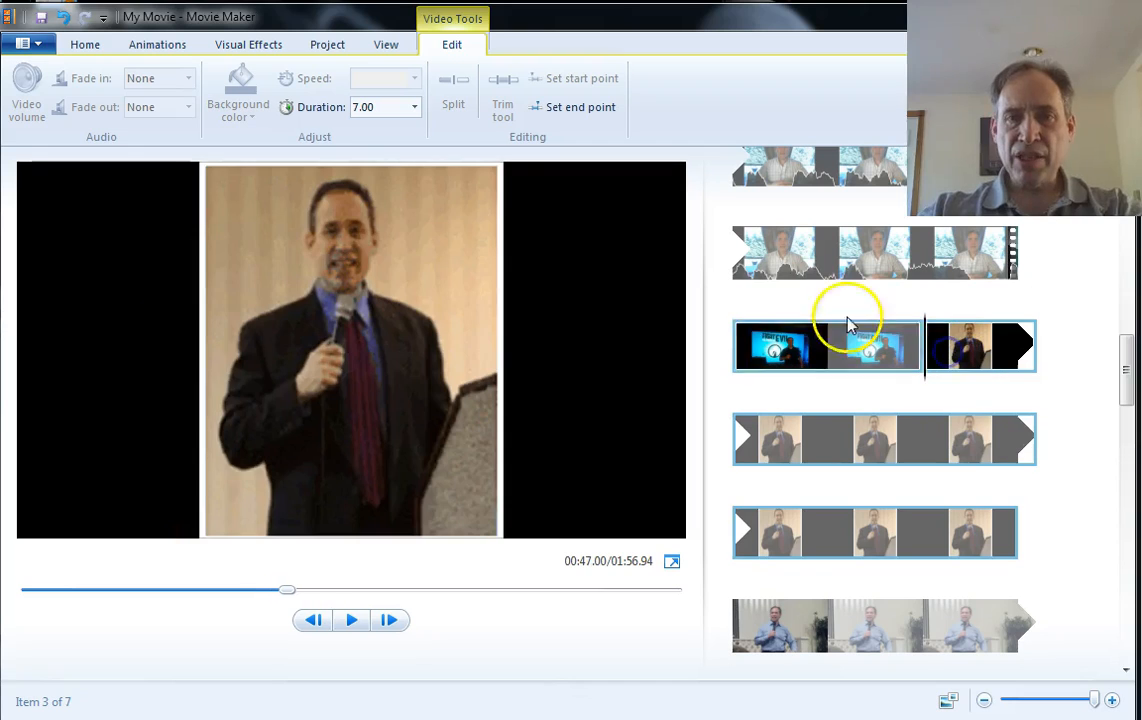
{"action": "left_click", "coordinate": [415, 110]}
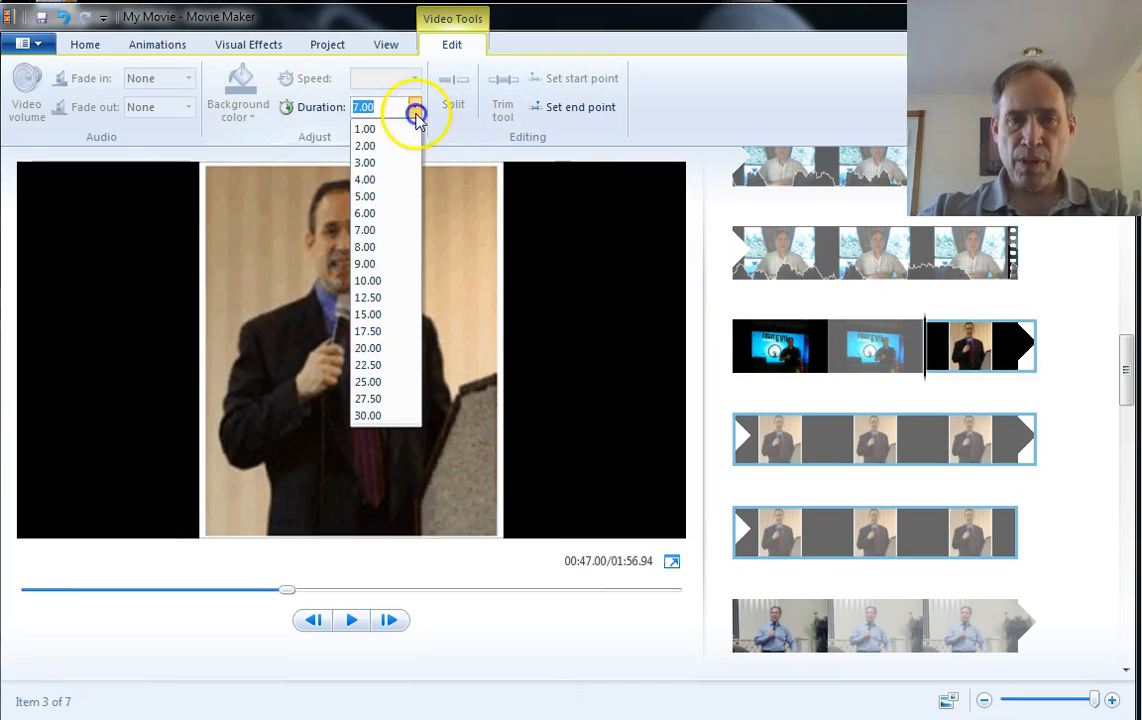
{"action": "left_click", "coordinate": [386, 145]}
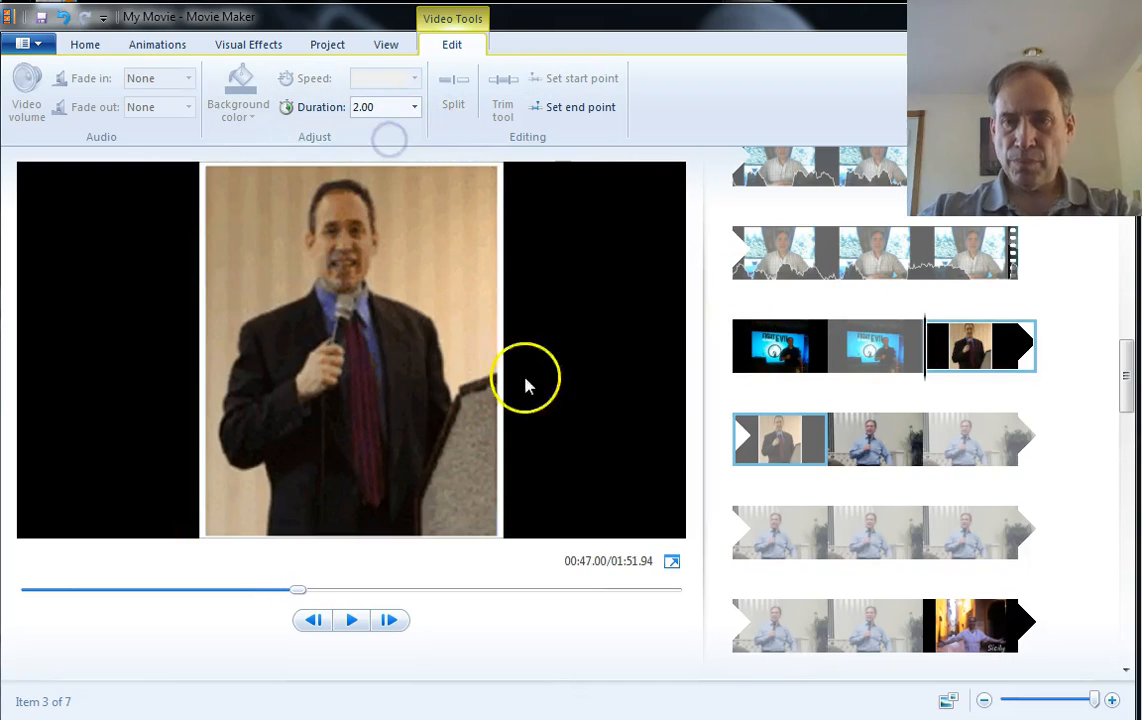
Set the duration of the event photo to 2.00 seconds
{"action": "left_click", "coordinate": [849, 446]}
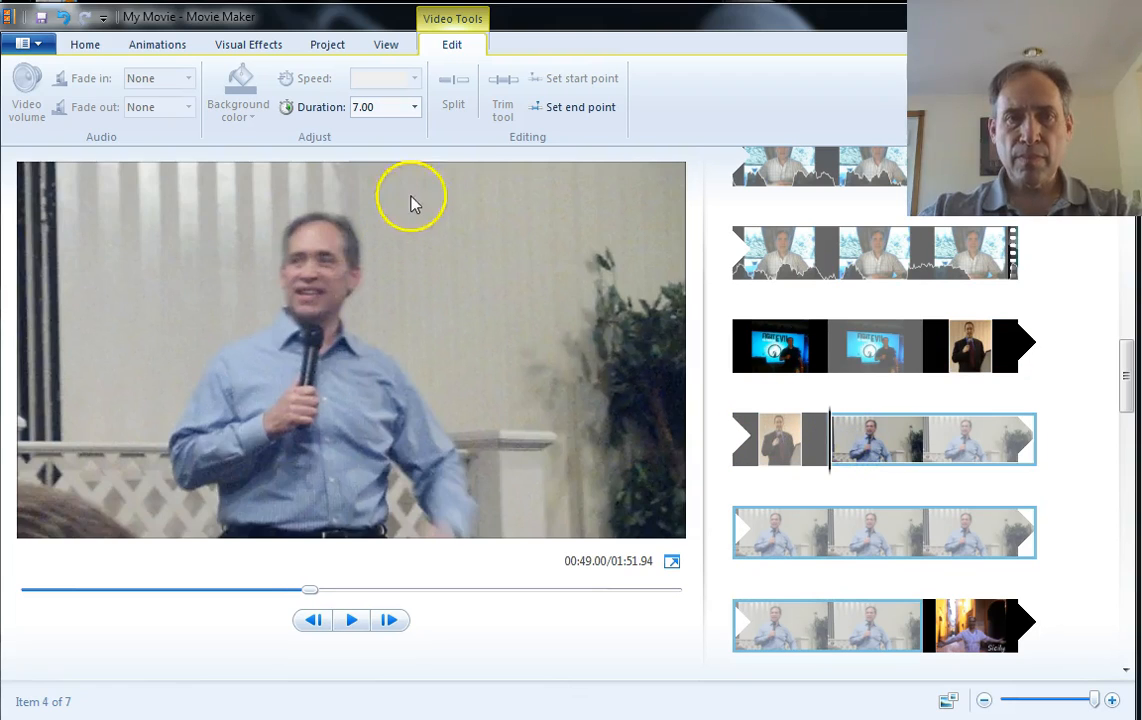
{"action": "left_click", "coordinate": [415, 106]}
{"action": "left_click", "coordinate": [382, 146]}
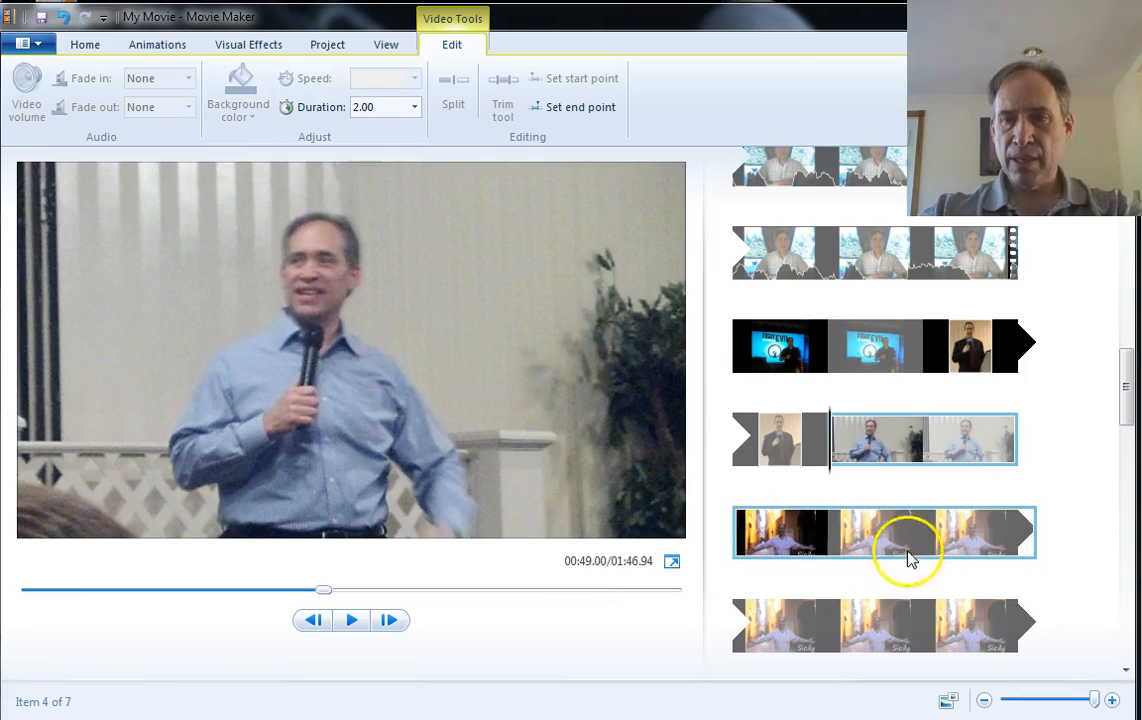
Set the Sicily image's duration to 2.00 seconds
{"action": "left_click", "coordinate": [905, 524]}
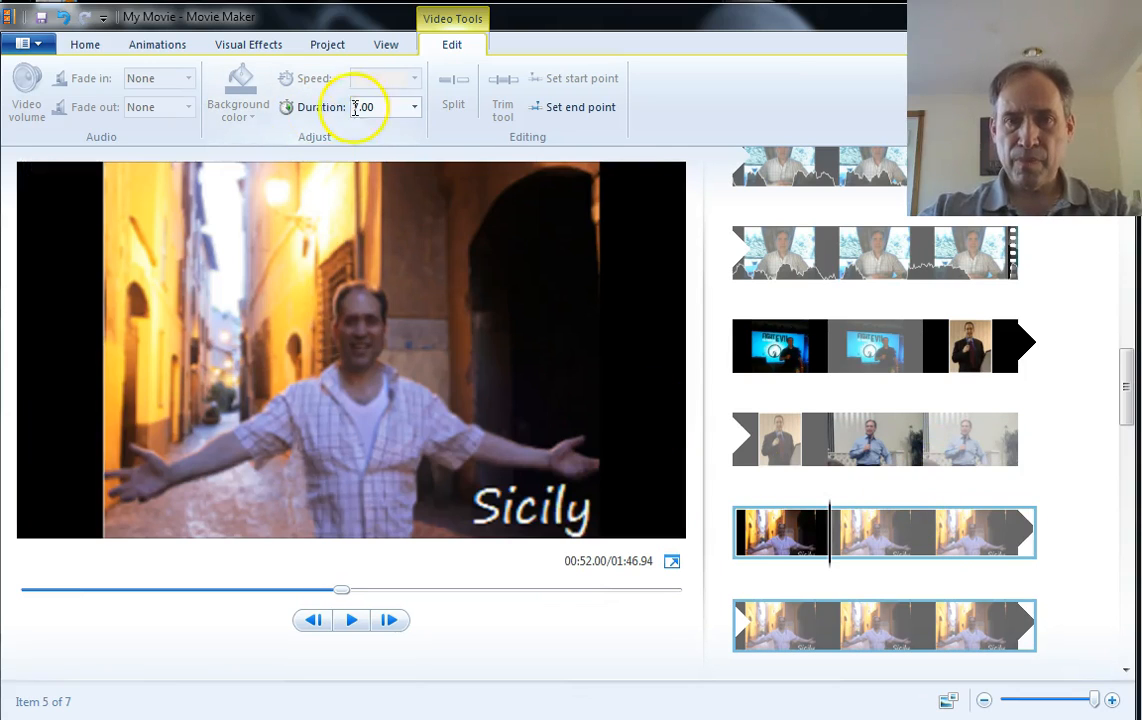
{"action": "left_click", "coordinate": [414, 107]}
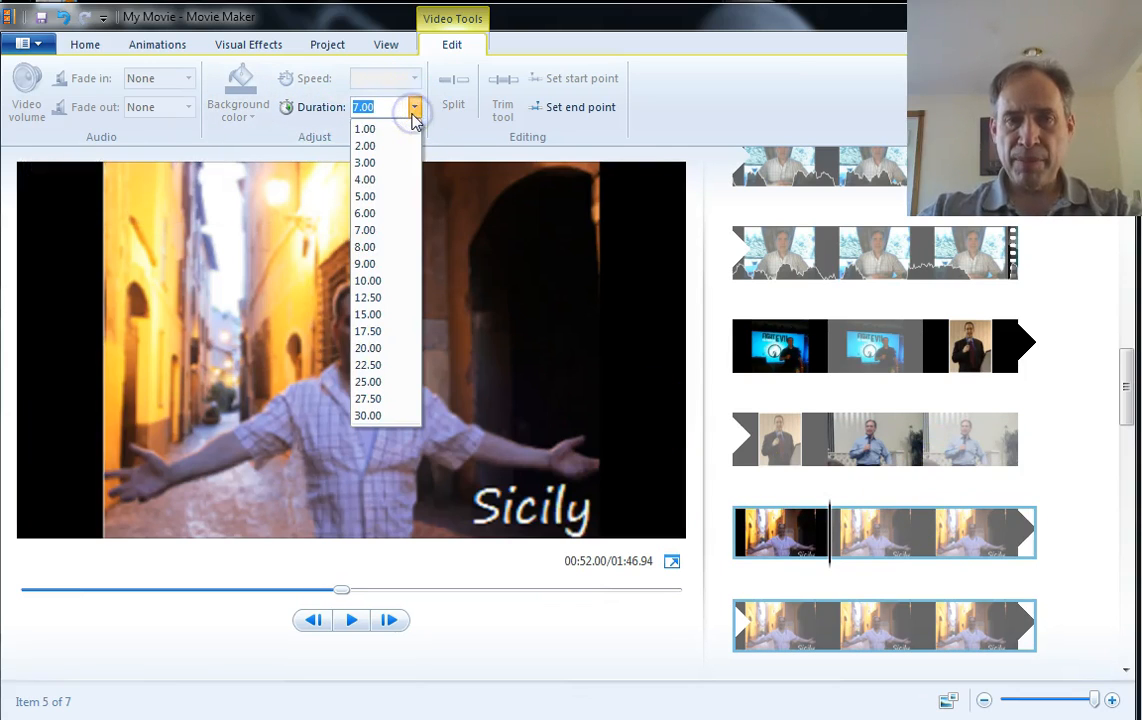
{"action": "left_click", "coordinate": [366, 146]}
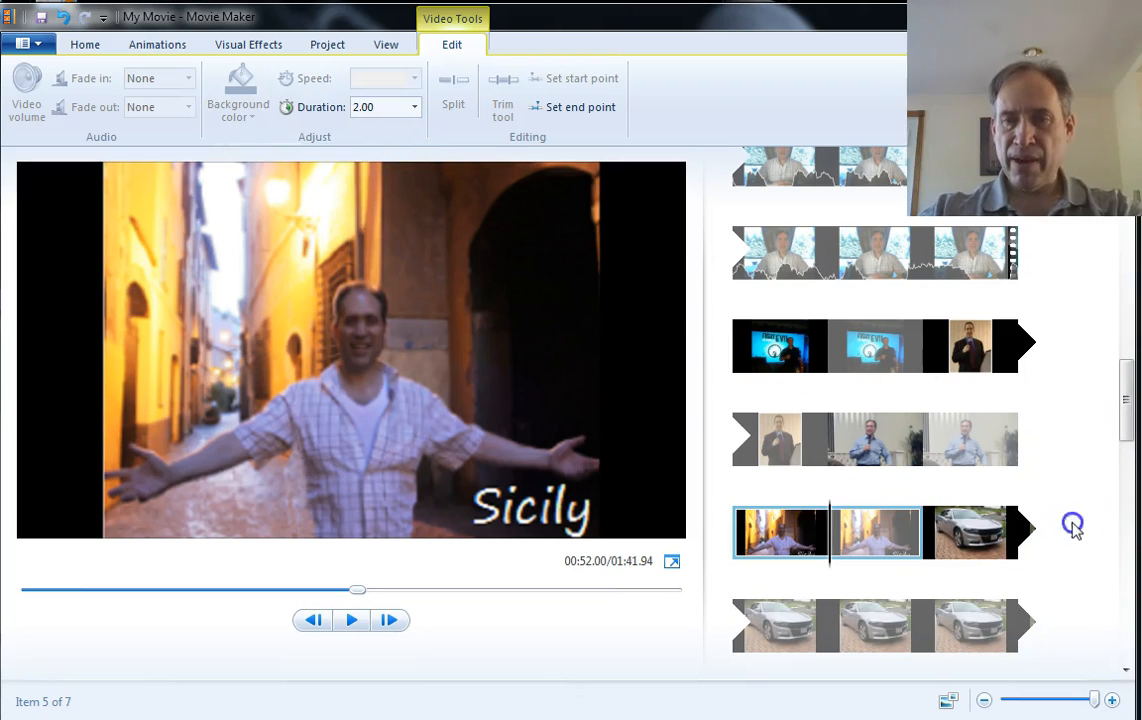
Set the car photo's duration to 2.00 seconds
{"action": "left_click", "coordinate": [873, 628]}
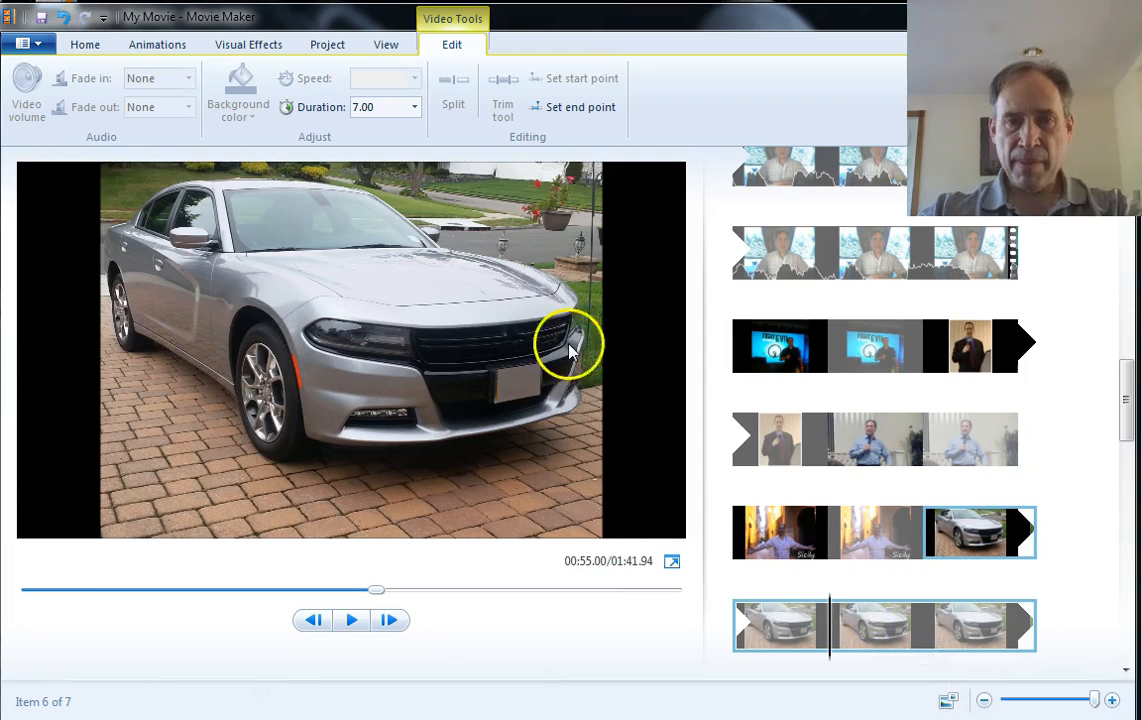
{"action": "left_click", "coordinate": [415, 113]}
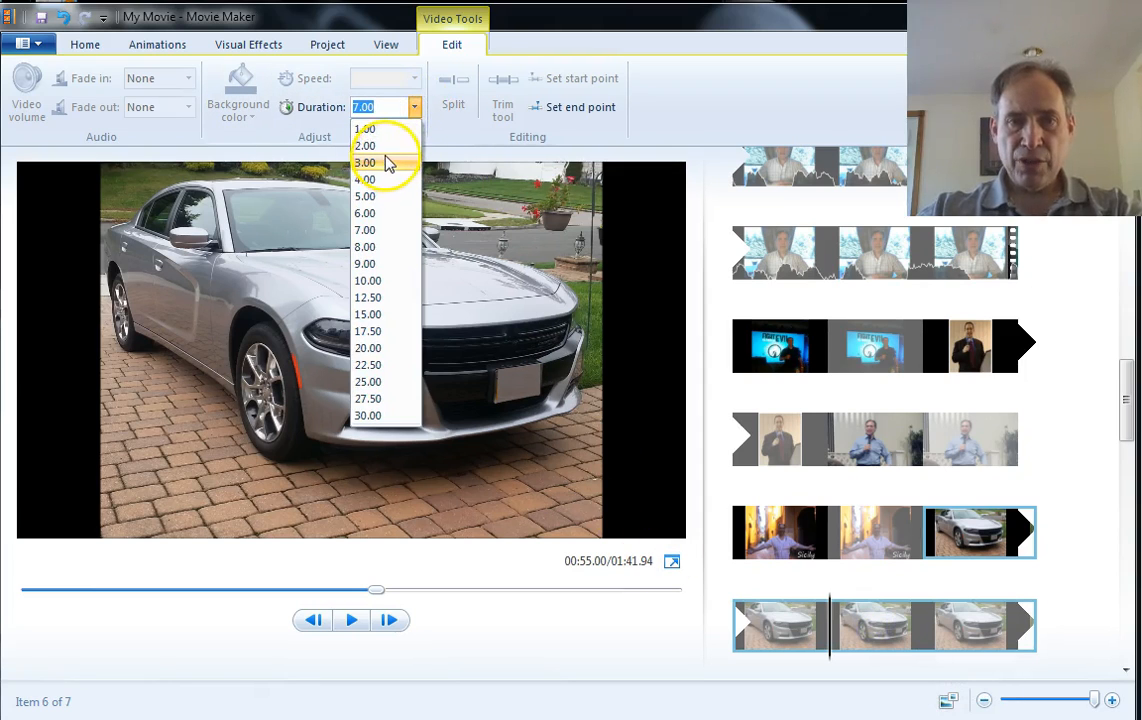
{"action": "left_click", "coordinate": [388, 147]}
Play back the movie from just before the inserted photo sequence to check the result
{"action": "left_click", "coordinate": [1134, 435]}
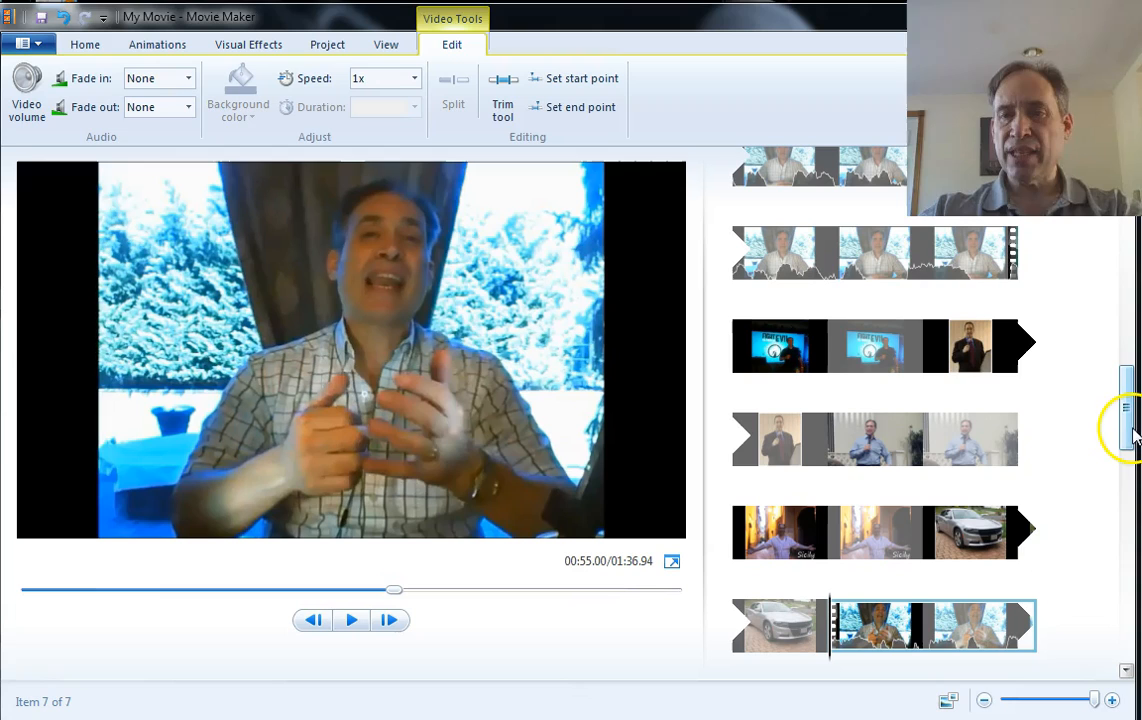
{"action": "left_click", "coordinate": [928, 272]}
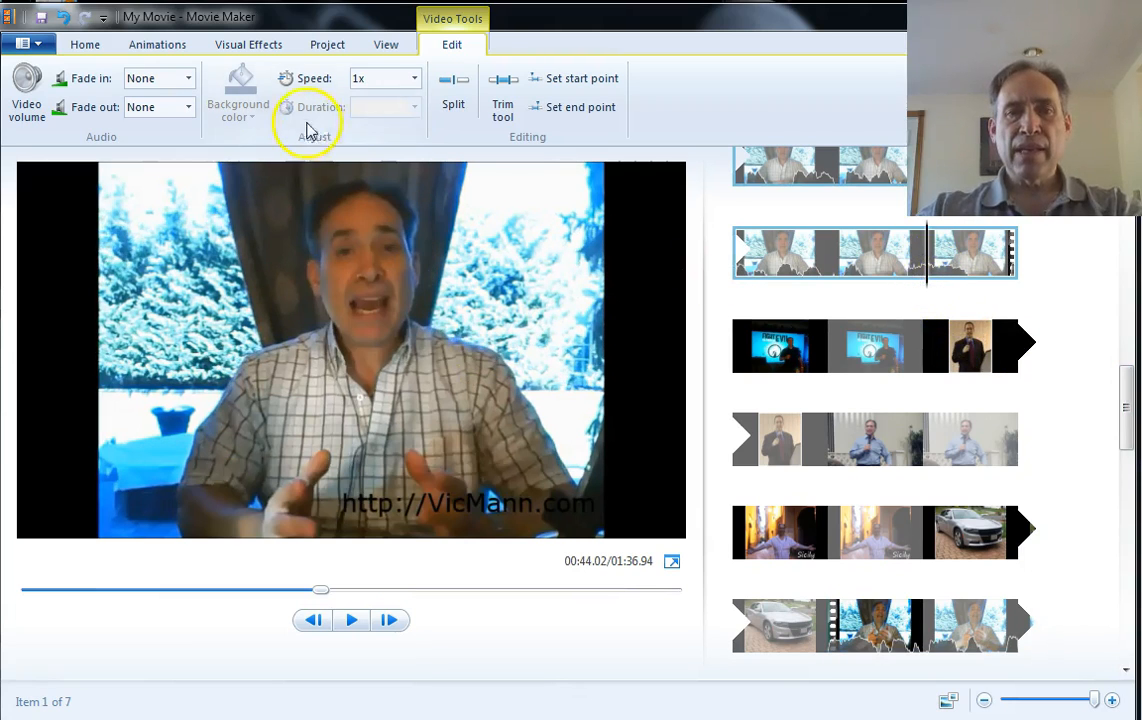
{"action": "left_click", "coordinate": [351, 620]}
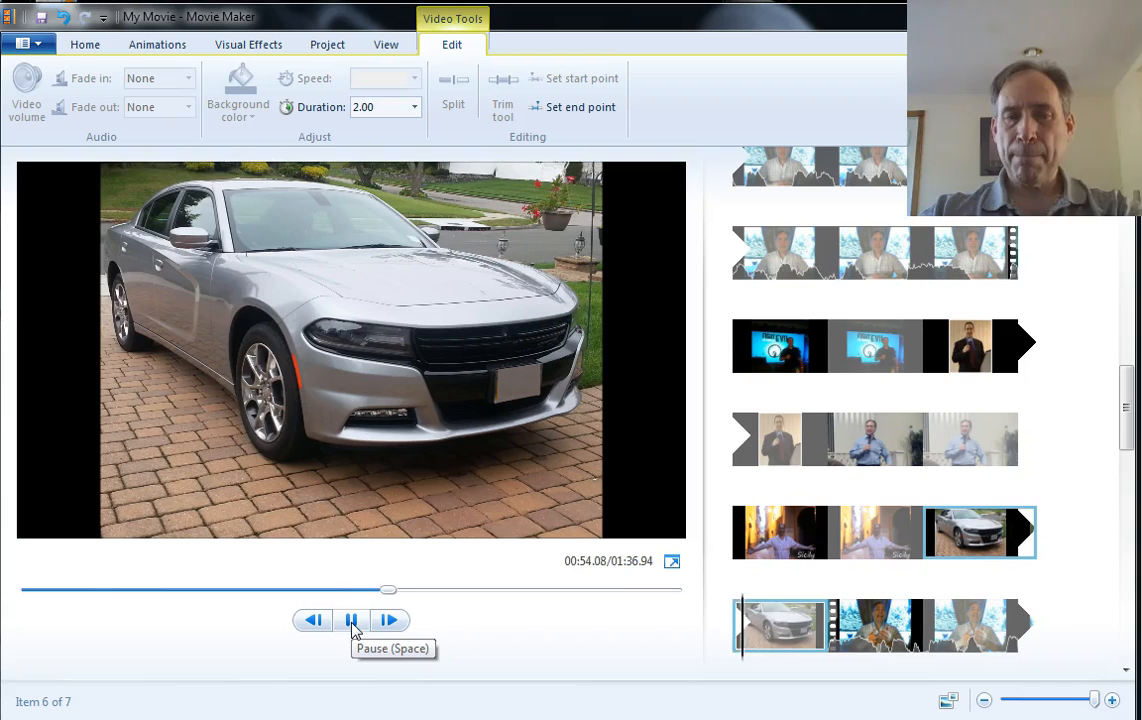
{"action": "left_click", "coordinate": [352, 620]}
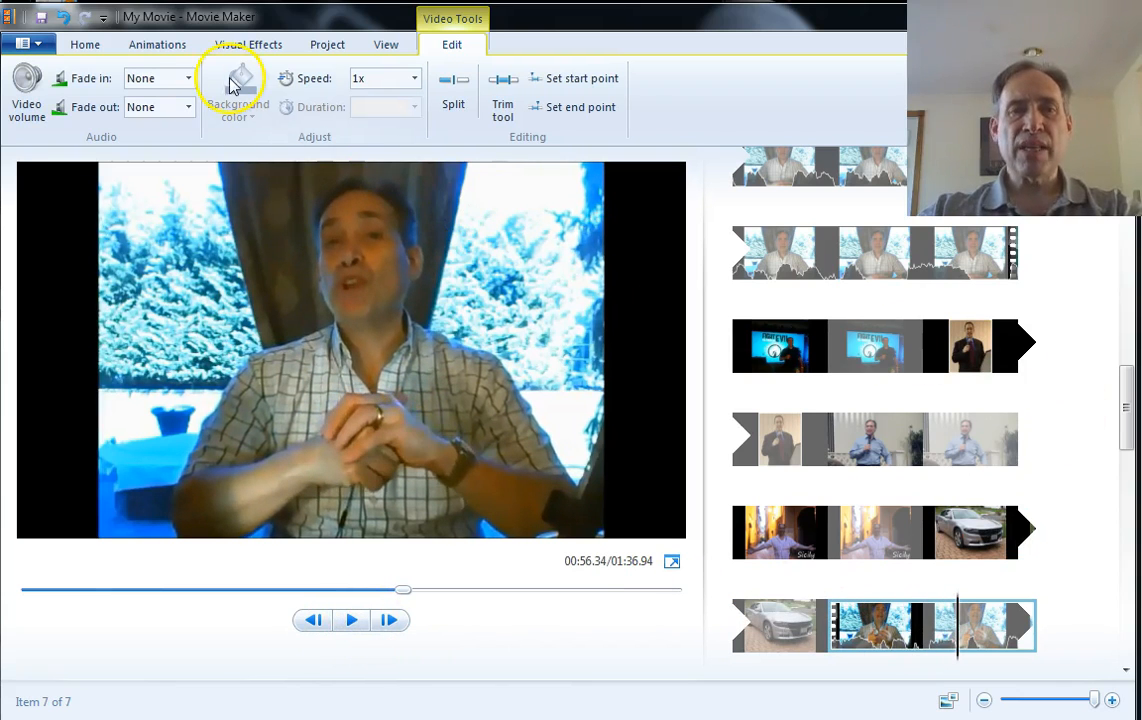
Save the project in the 0-moviemaker folder as en-bridge-edit2.wlmp
{"action": "left_click", "coordinate": [40, 18]}
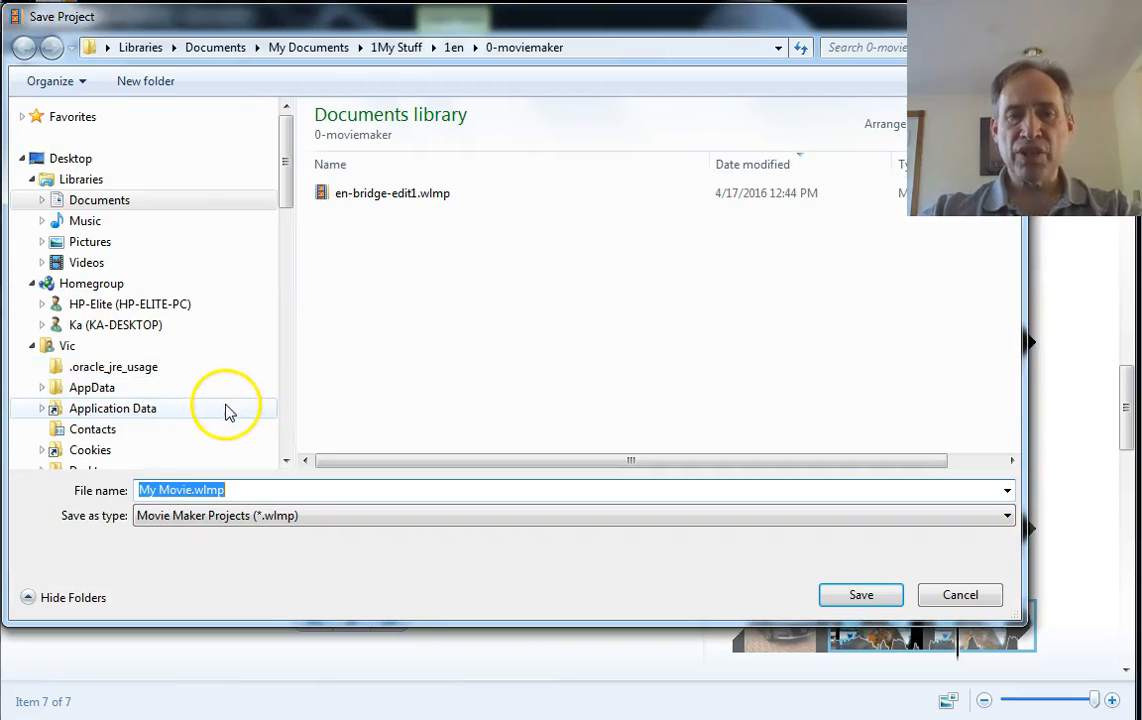
{"action": "left_click", "coordinate": [402, 201]}
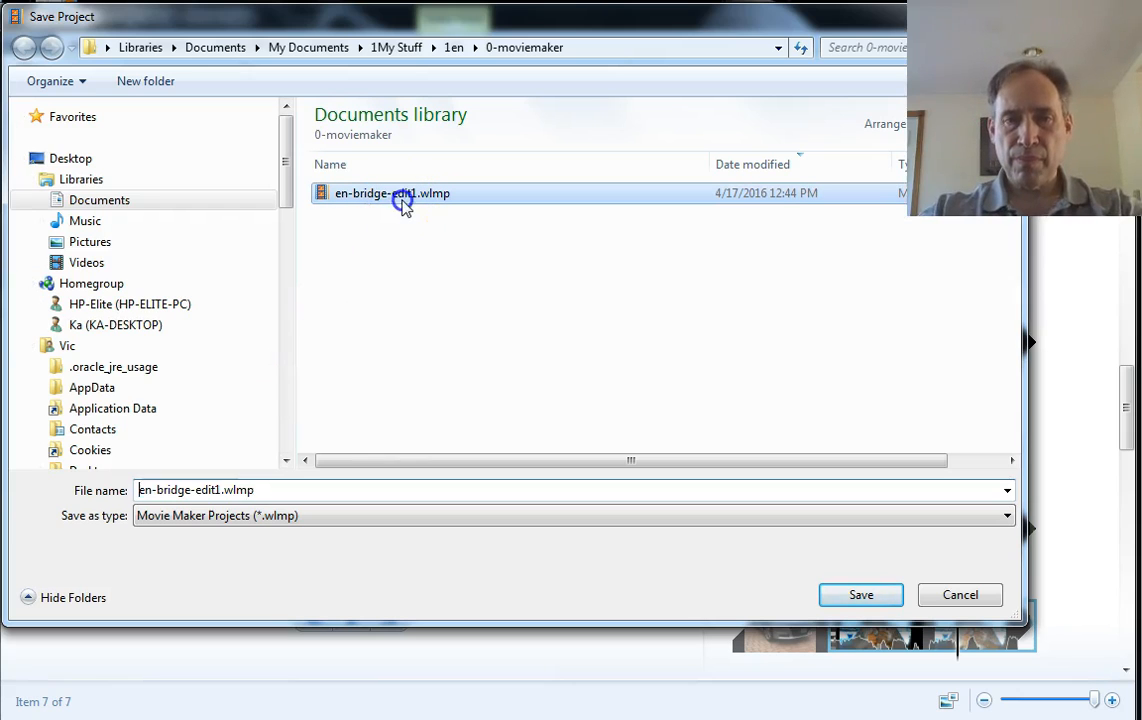
{"action": "left_click", "coordinate": [228, 489]}
{"action": "left_click", "coordinate": [216, 490]}
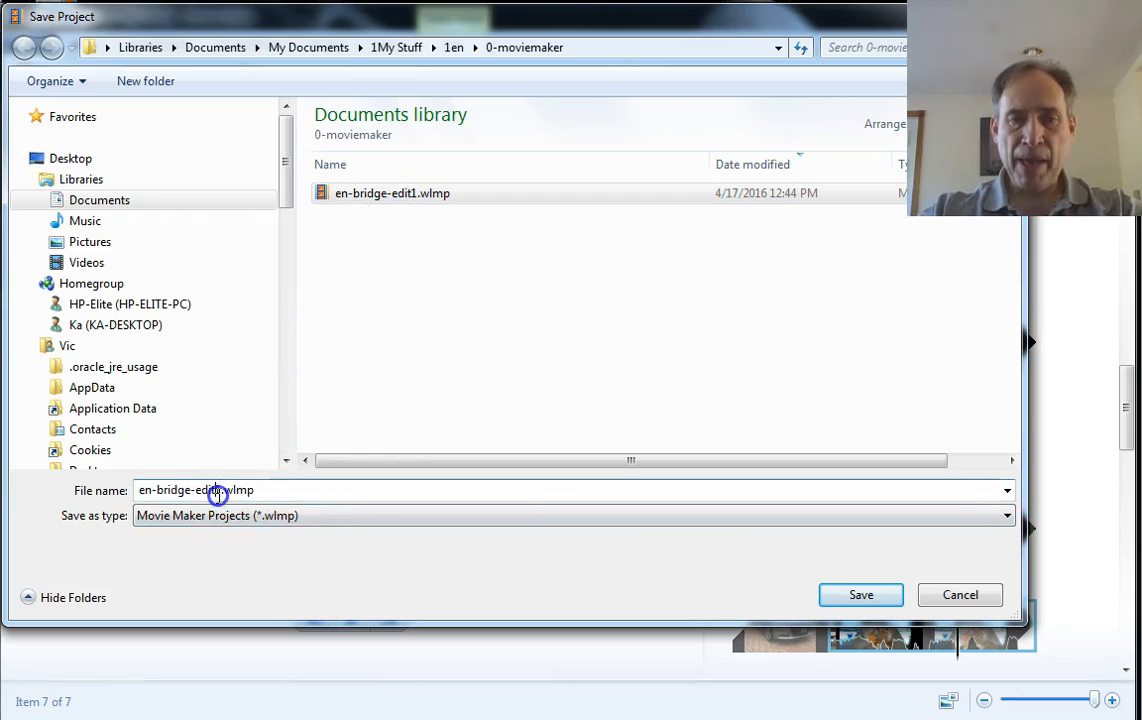
{"action": "key", "text": "BackSpace"}
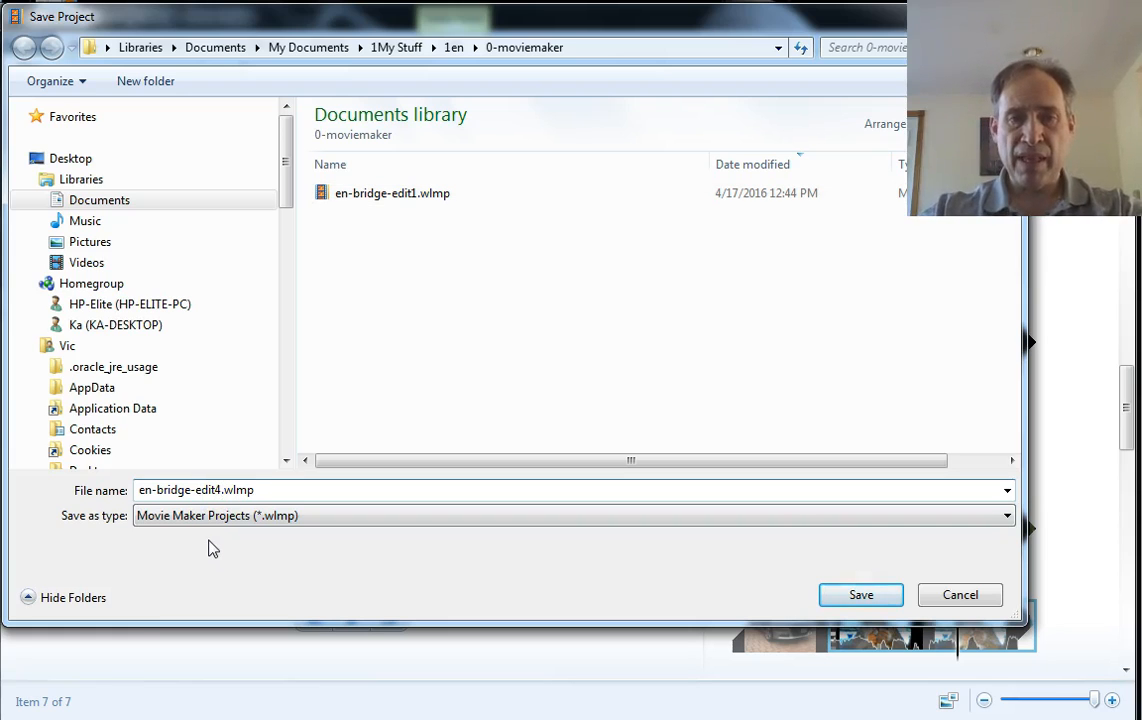
{"action": "left_click", "coordinate": [838, 597]}
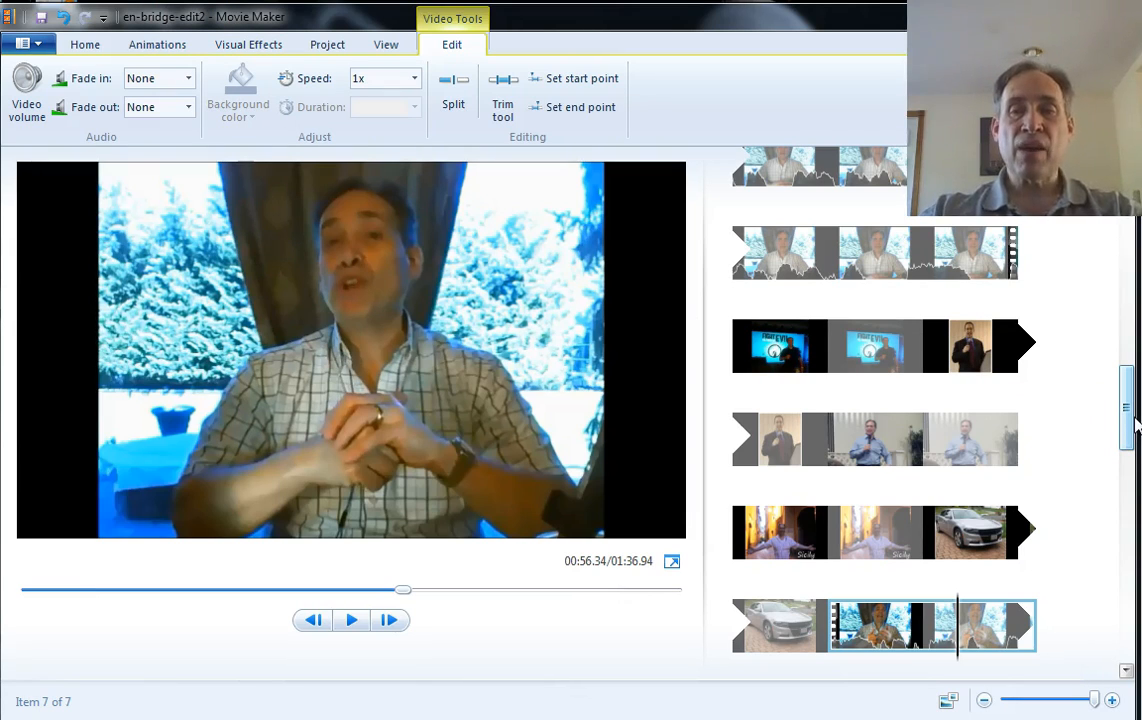
Add en-bridge-edit1.mp4 from the 0-moviemaker folder as a music track at the start of the movie, listing all file types
{"action": "left_click_drag", "start_coordinate": [1130, 420], "coordinate": [1130, 217]}
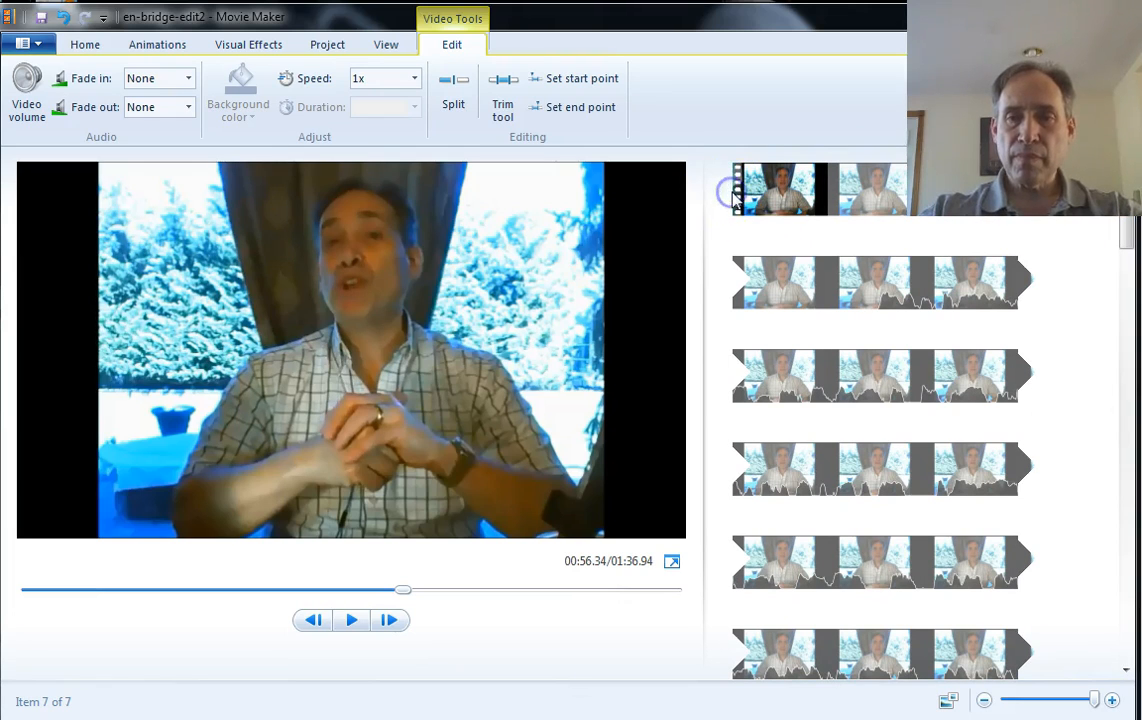
{"action": "key", "text": "ctrl+a"}
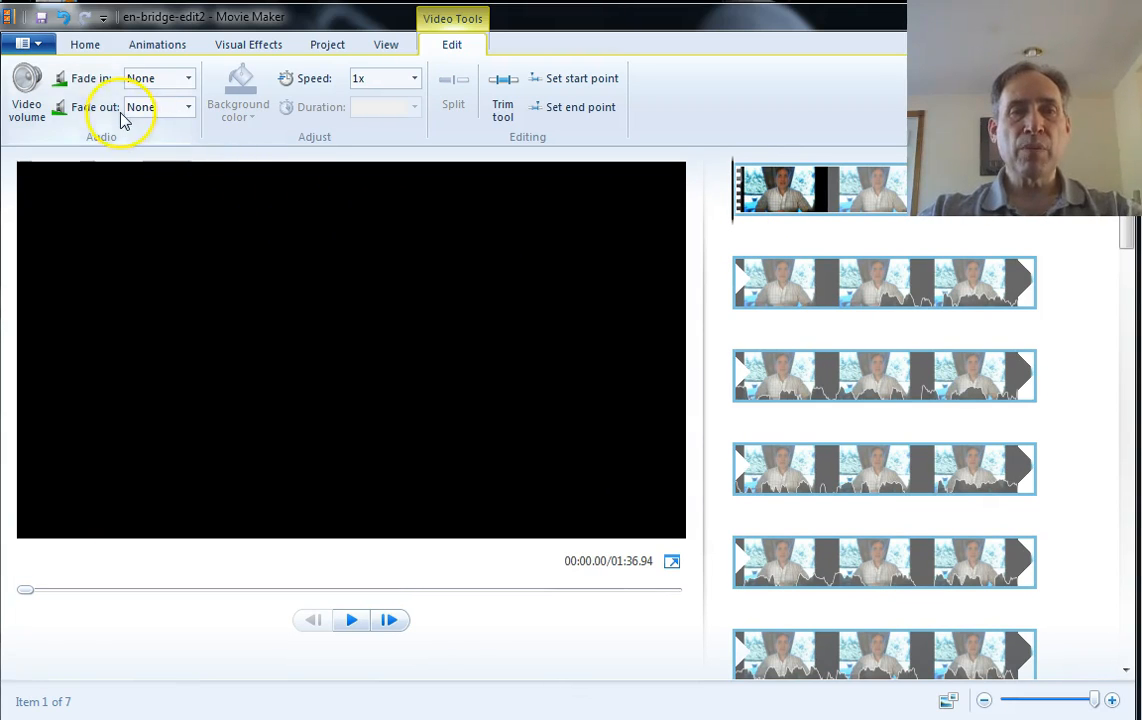
{"action": "left_click", "coordinate": [84, 45]}
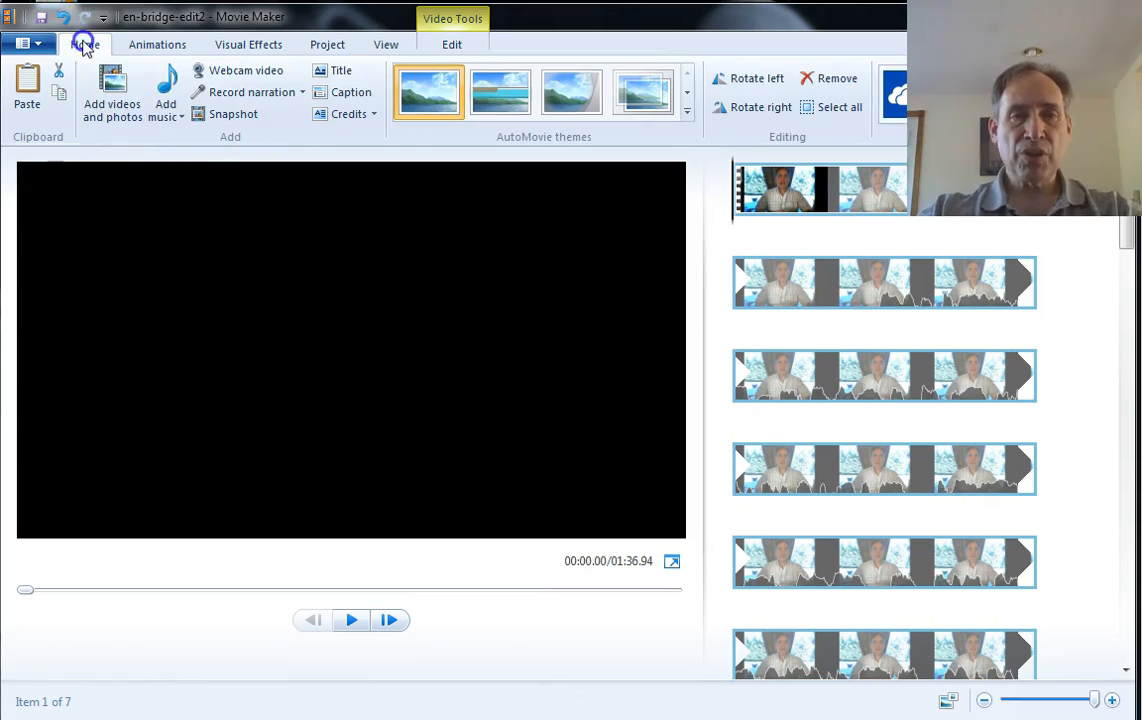
{"action": "left_click", "coordinate": [179, 118]}
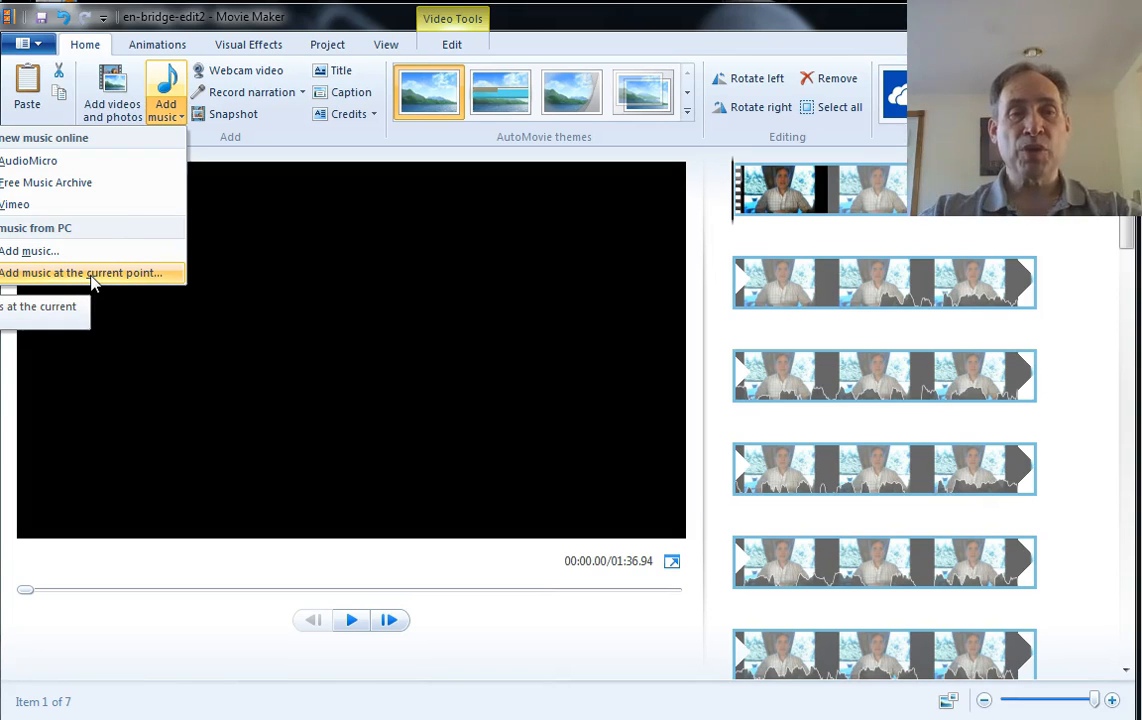
{"action": "left_click", "coordinate": [51, 258]}
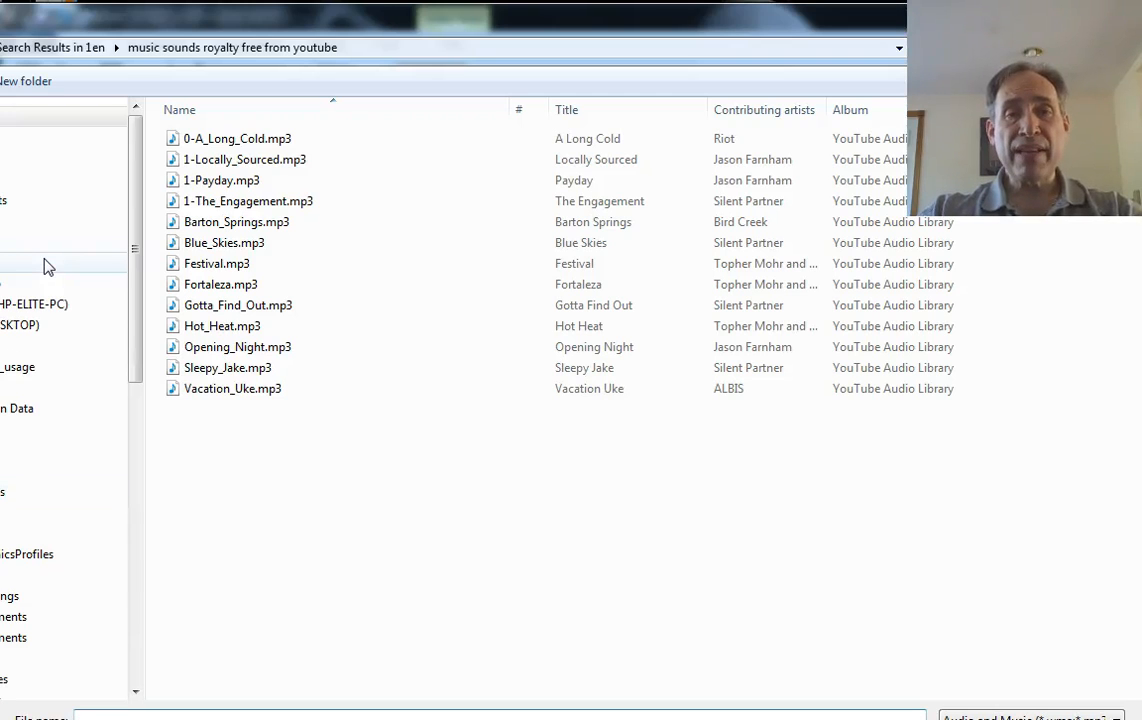
{"action": "left_click", "coordinate": [891, 64]}
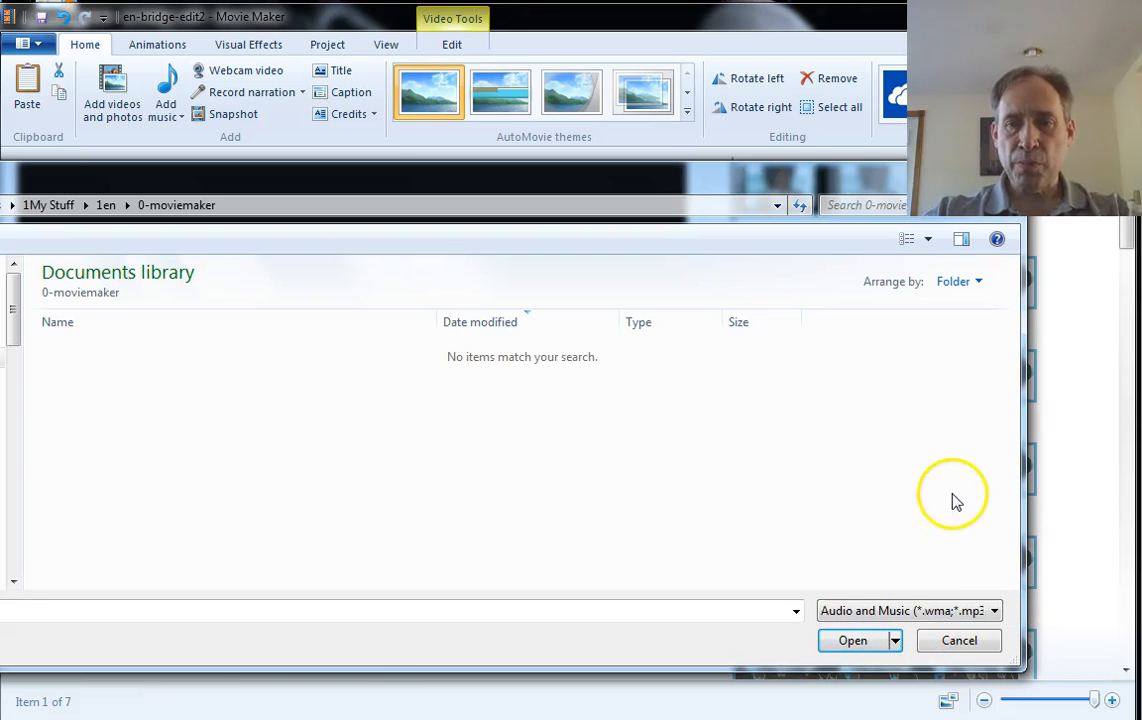
{"action": "left_click", "coordinate": [994, 612]}
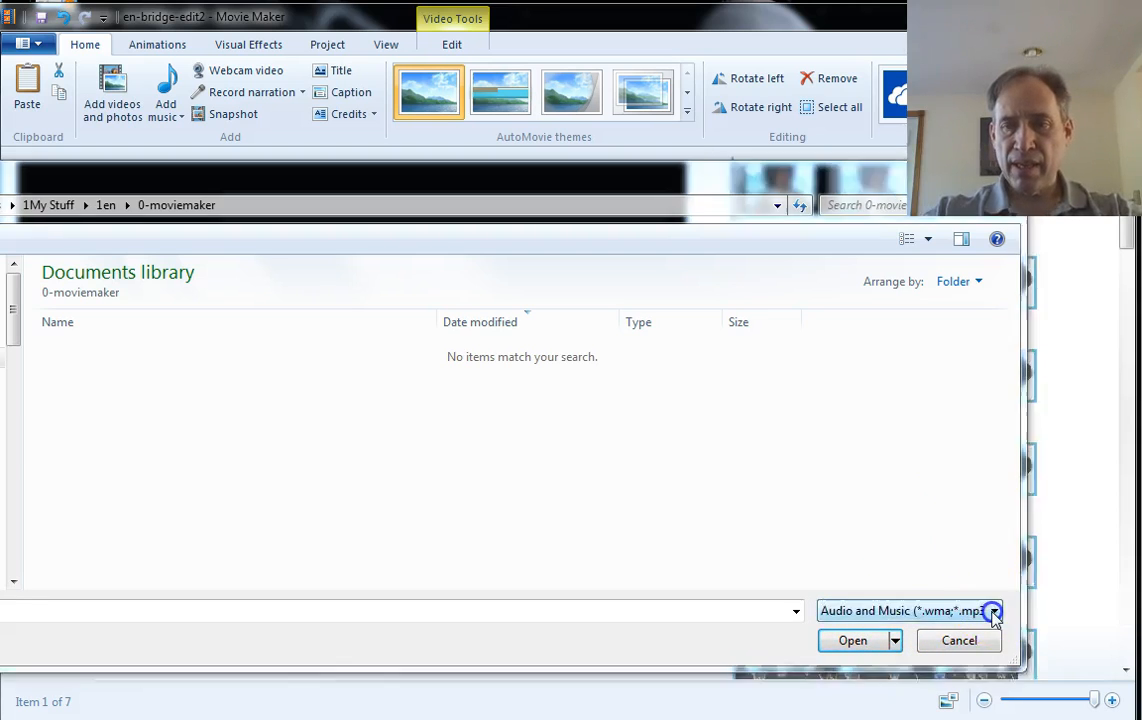
{"action": "left_click", "coordinate": [872, 676]}
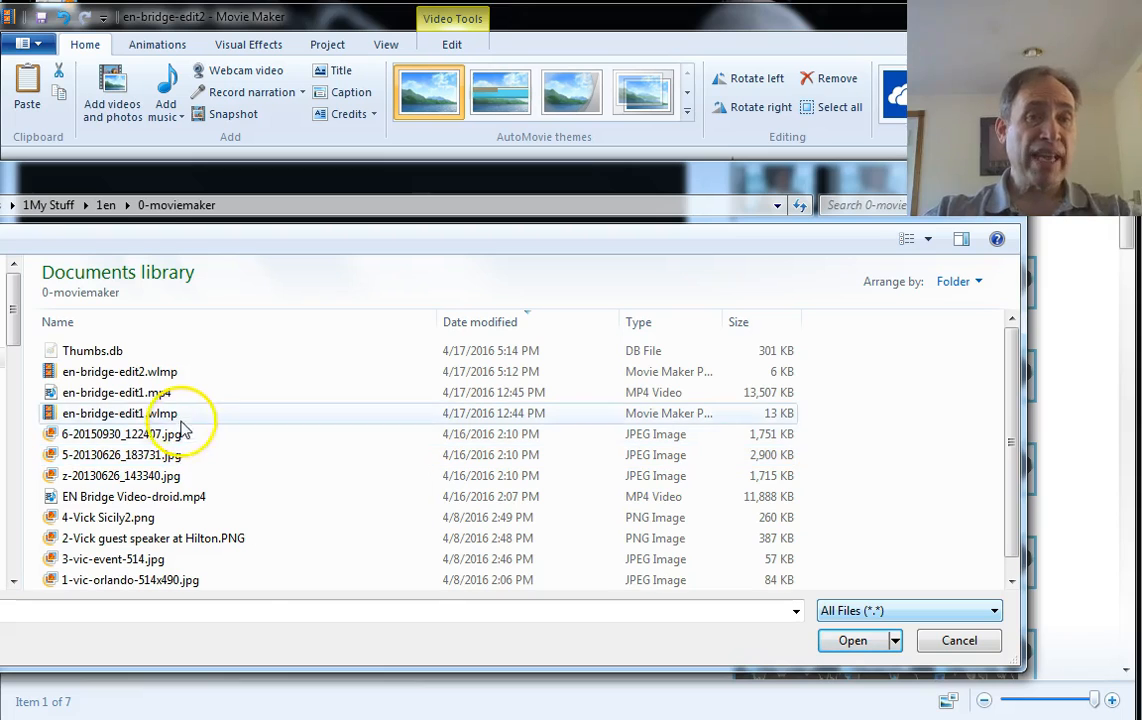
{"action": "left_click", "coordinate": [150, 395]}
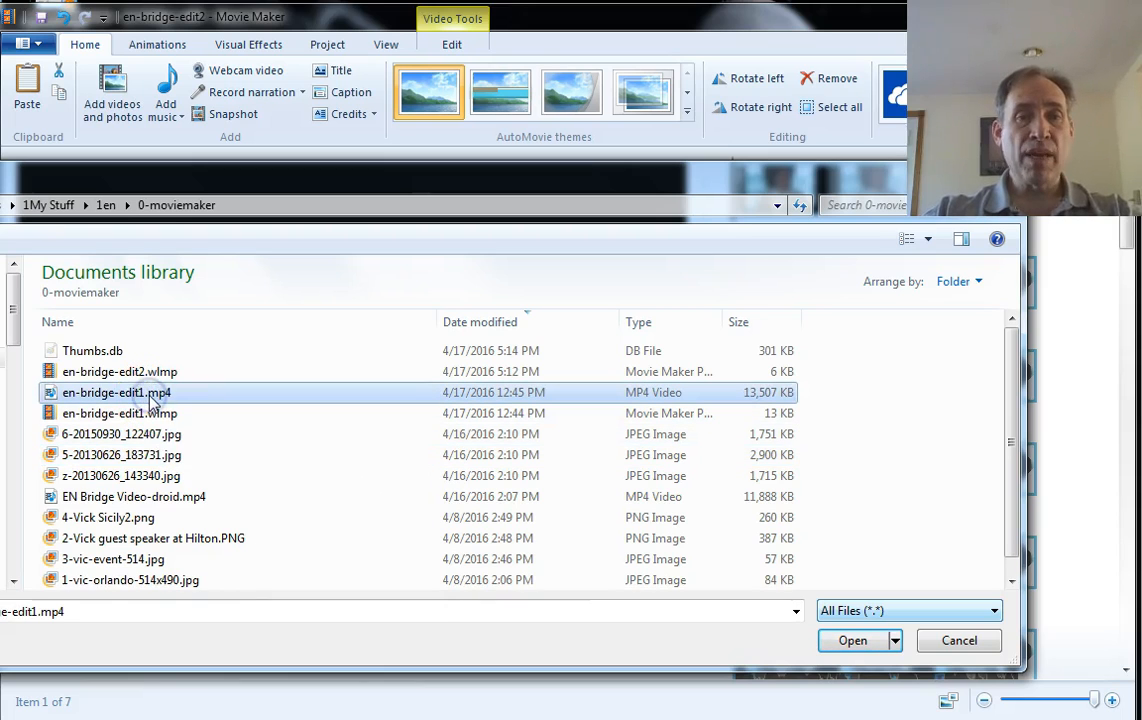
{"action": "left_click", "coordinate": [860, 645]}
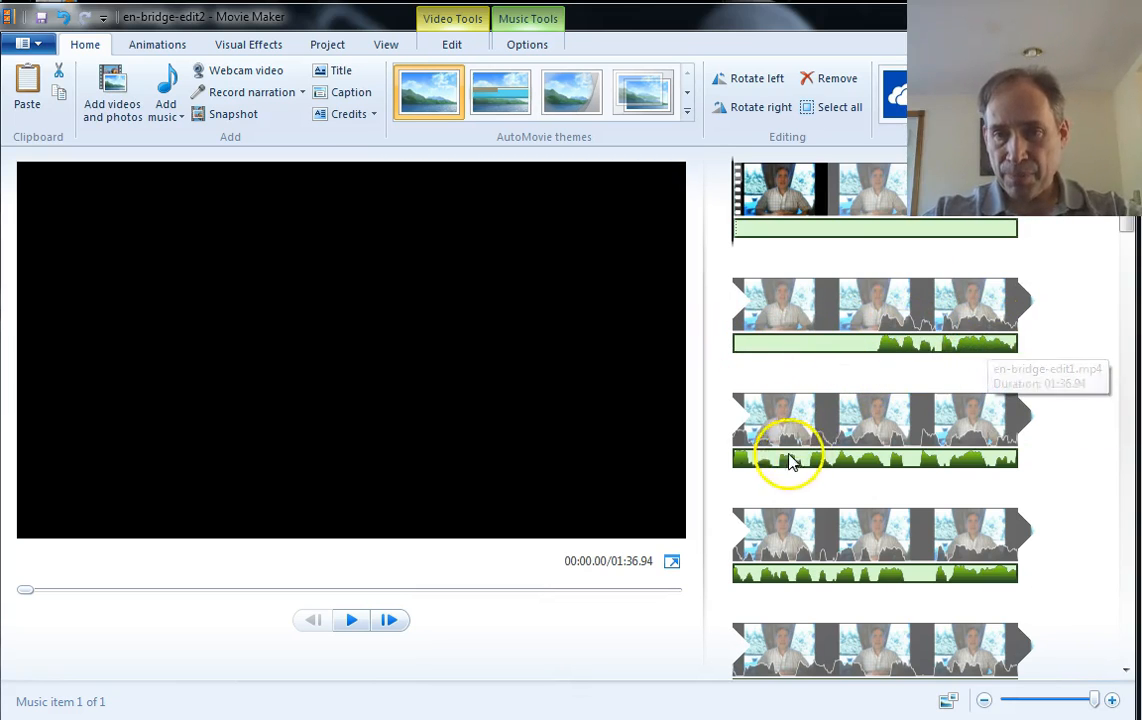
Play back the movie from the start and around the photo sequence to check the added music track
{"action": "left_click", "coordinate": [353, 620]}
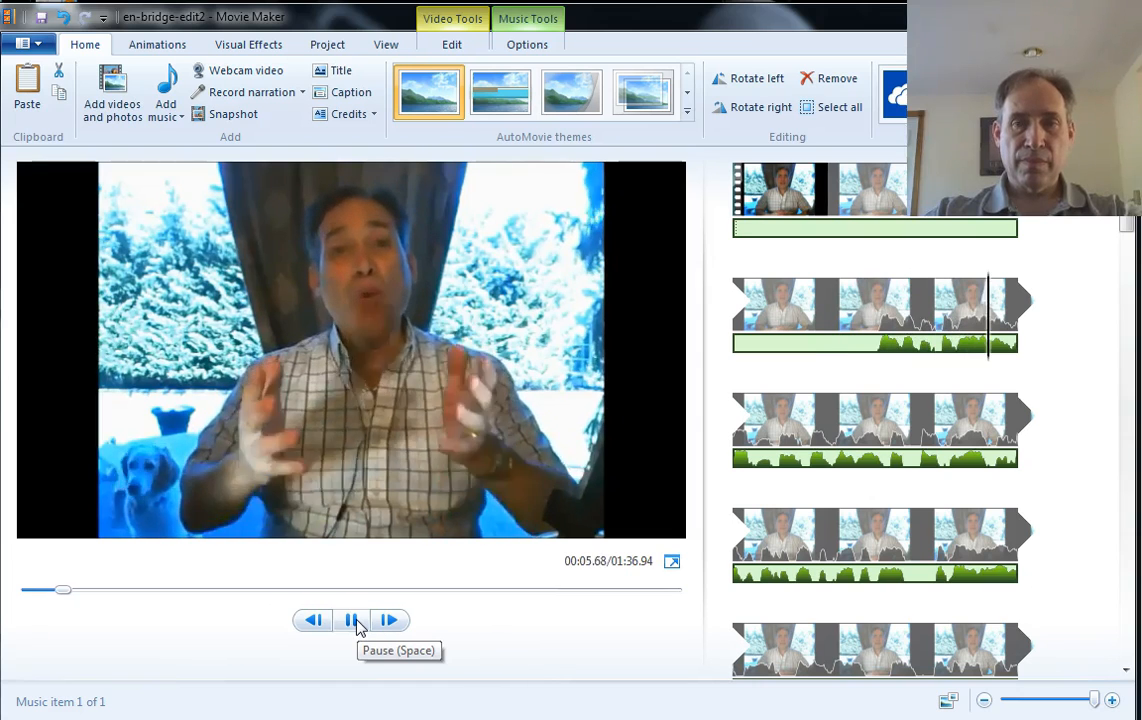
{"action": "left_click", "coordinate": [352, 630]}
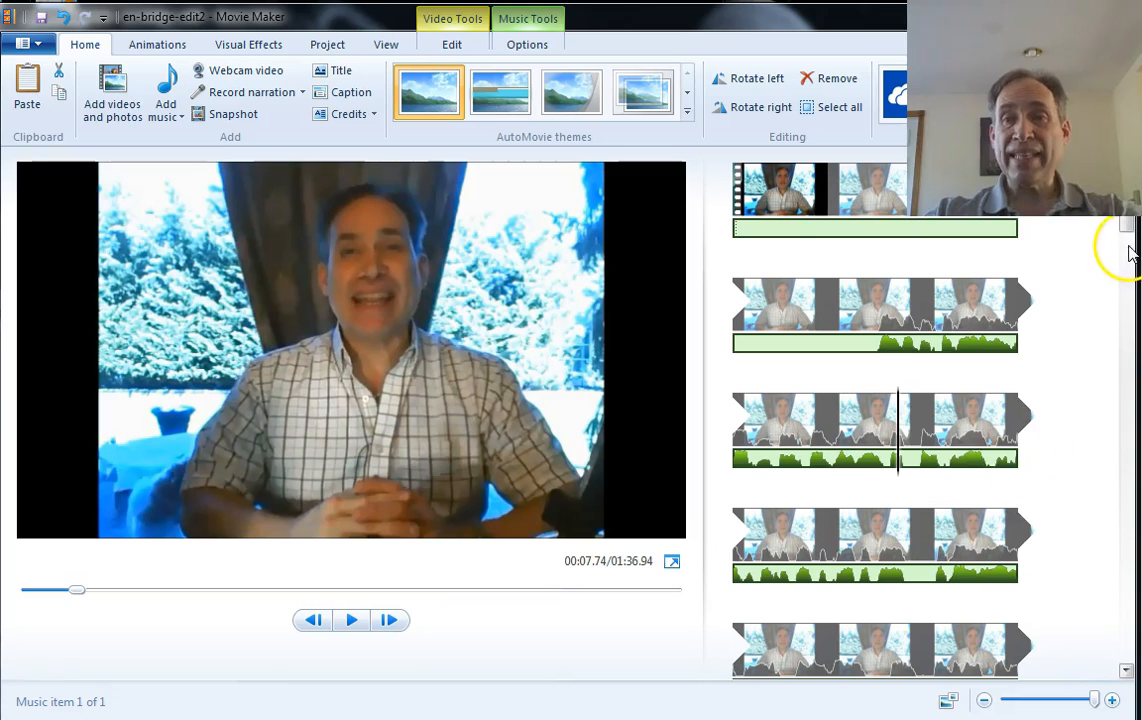
{"action": "left_click_drag", "start_coordinate": [1130, 222], "coordinate": [1129, 403]}
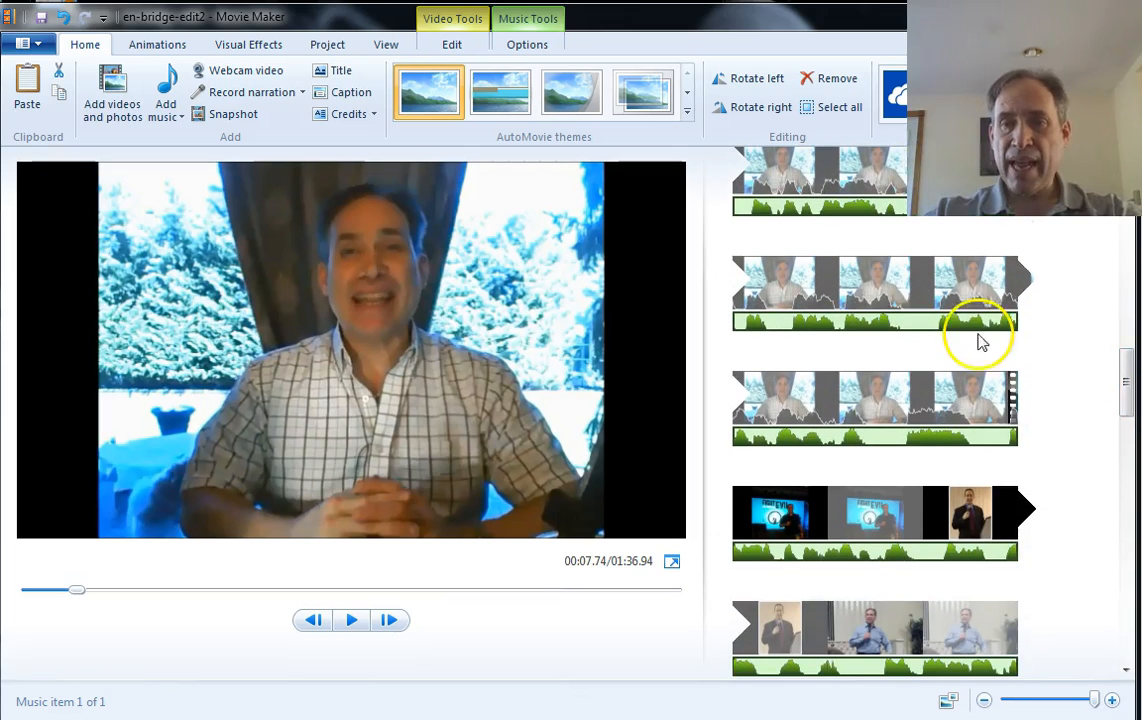
{"action": "left_click", "coordinate": [887, 401]}
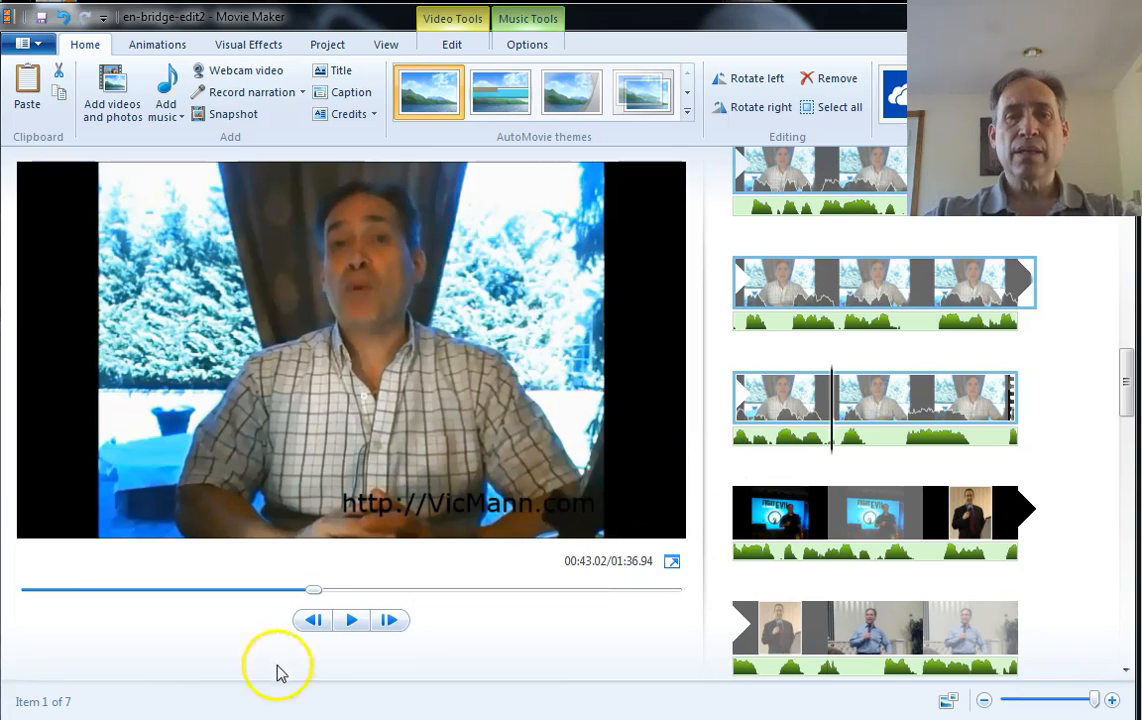
{"action": "left_click", "coordinate": [349, 620]}
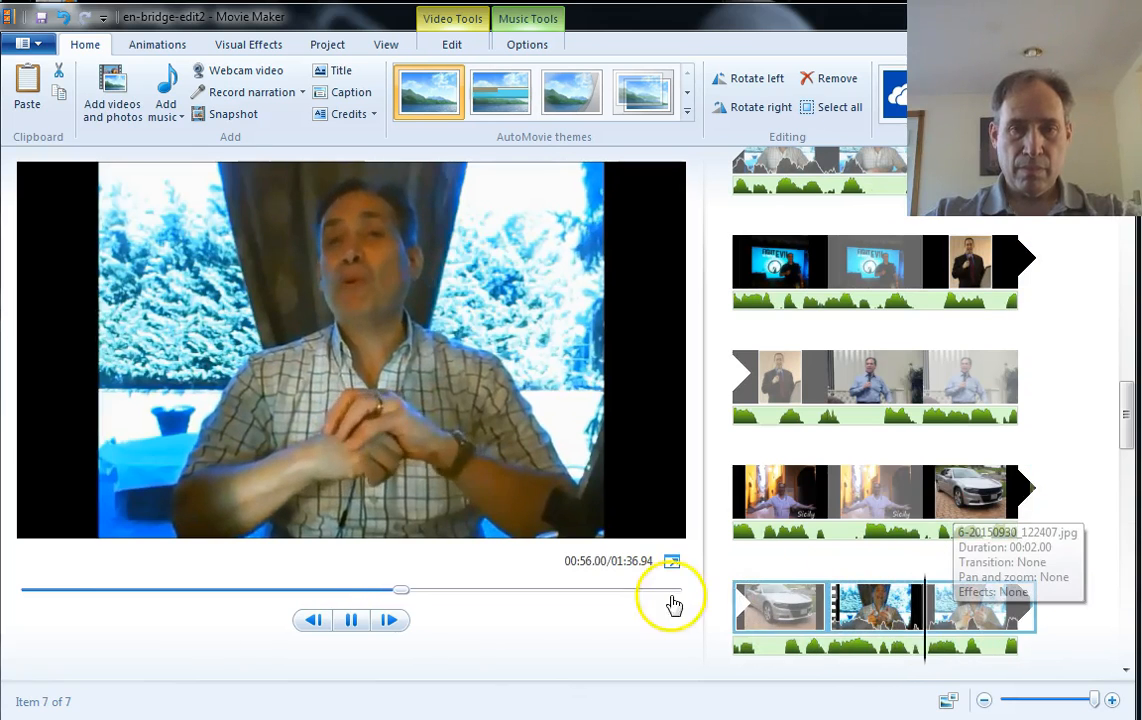
{"action": "left_click", "coordinate": [351, 620]}
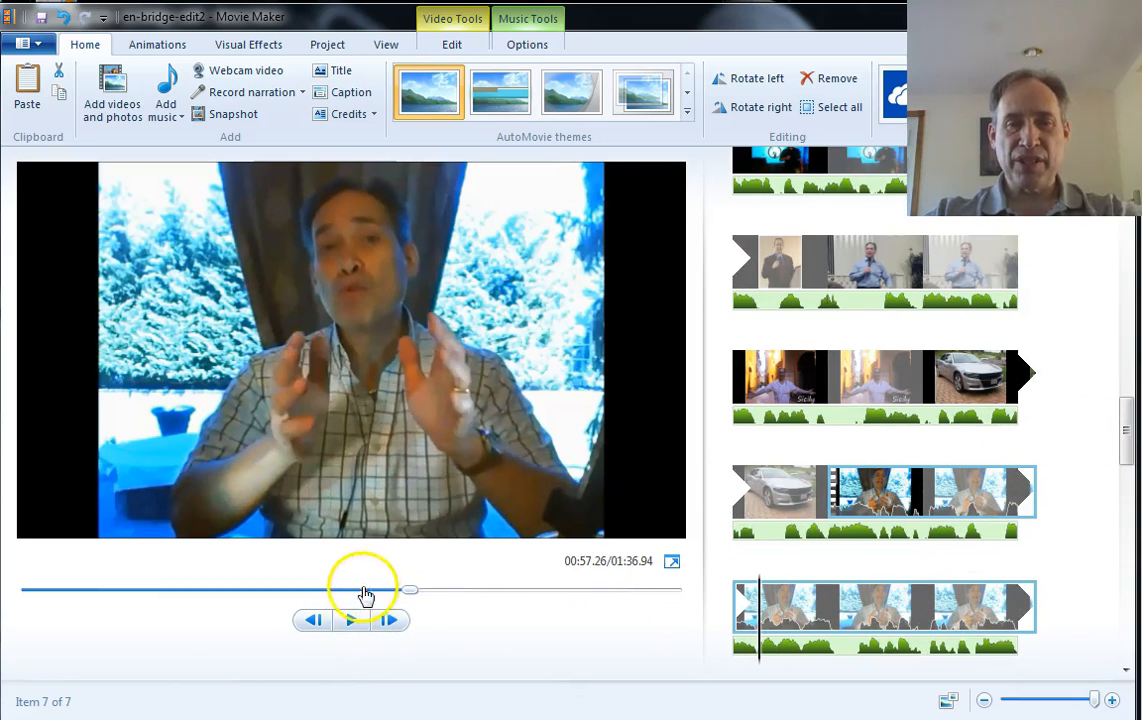
{"action": "left_click", "coordinate": [351, 622]}
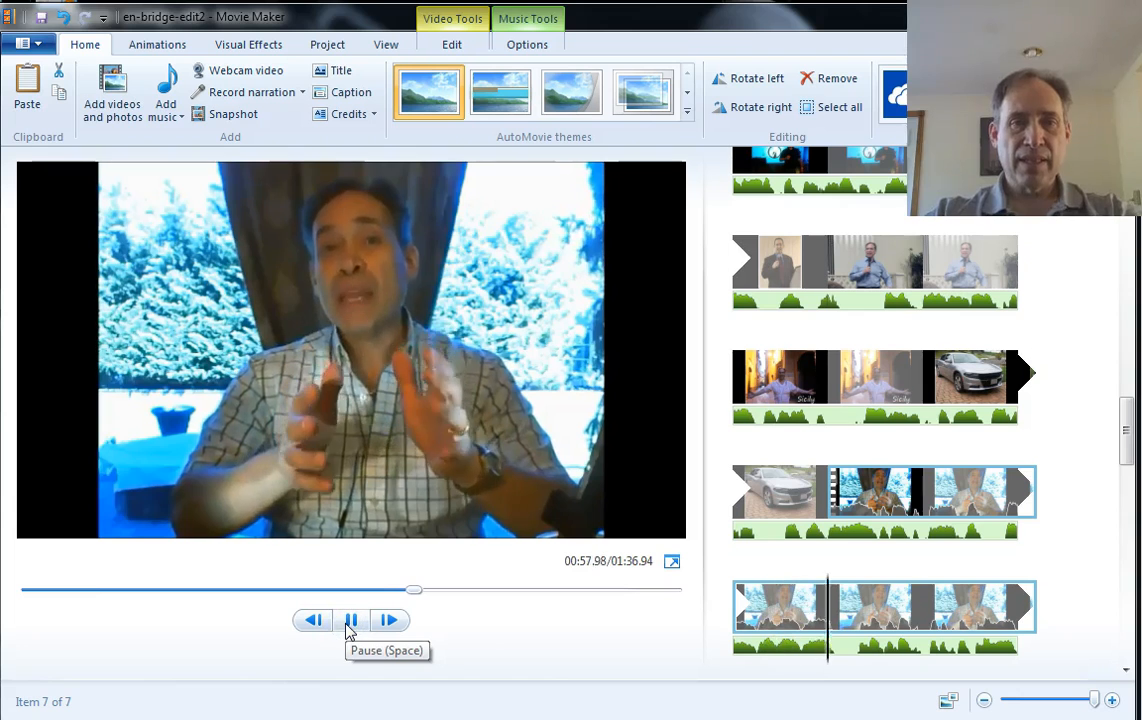
{"action": "left_click", "coordinate": [351, 620]}
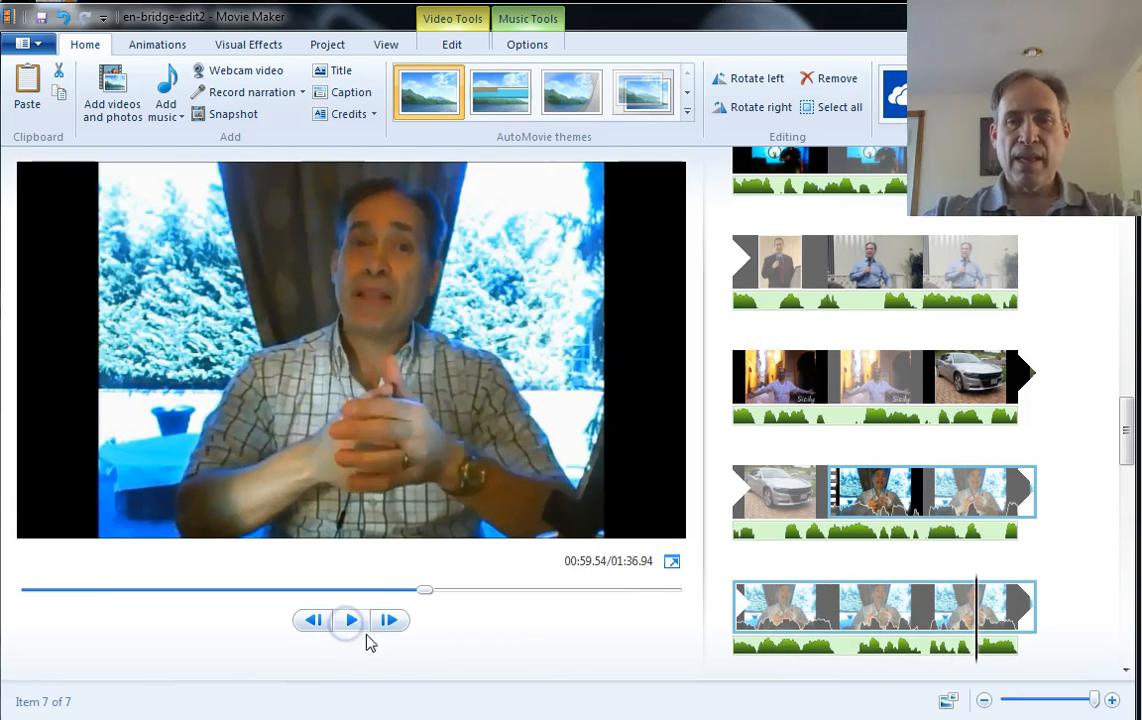
{"action": "left_click_drag", "start_coordinate": [1129, 434], "coordinate": [1126, 472]}
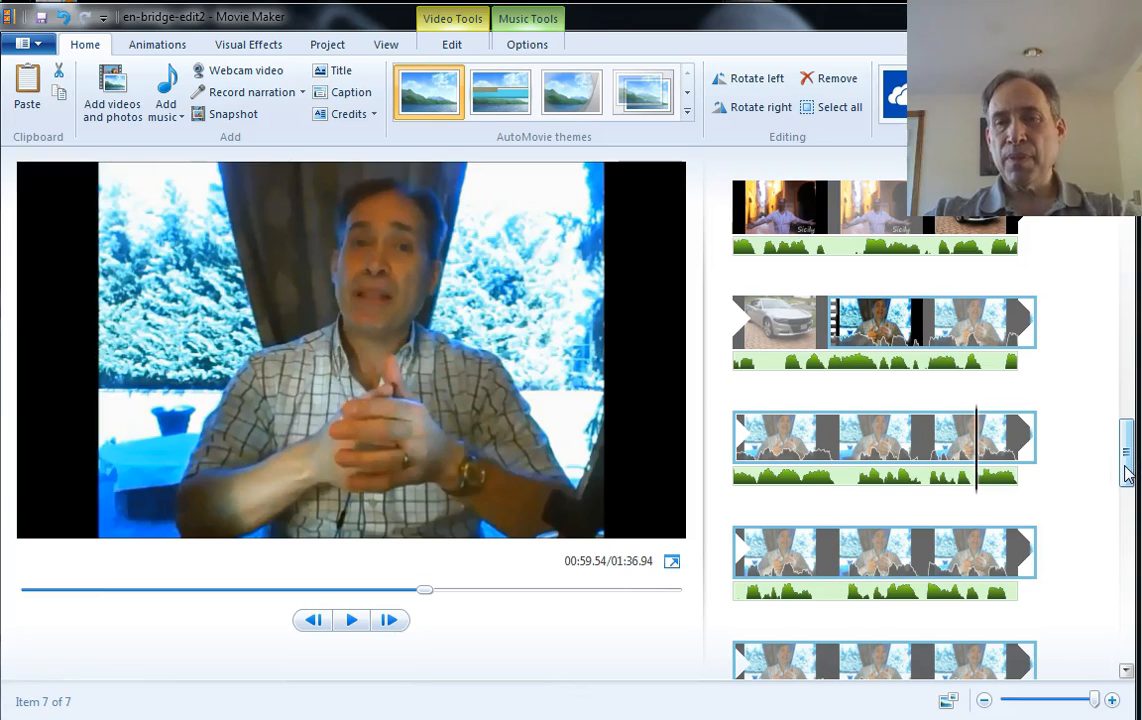